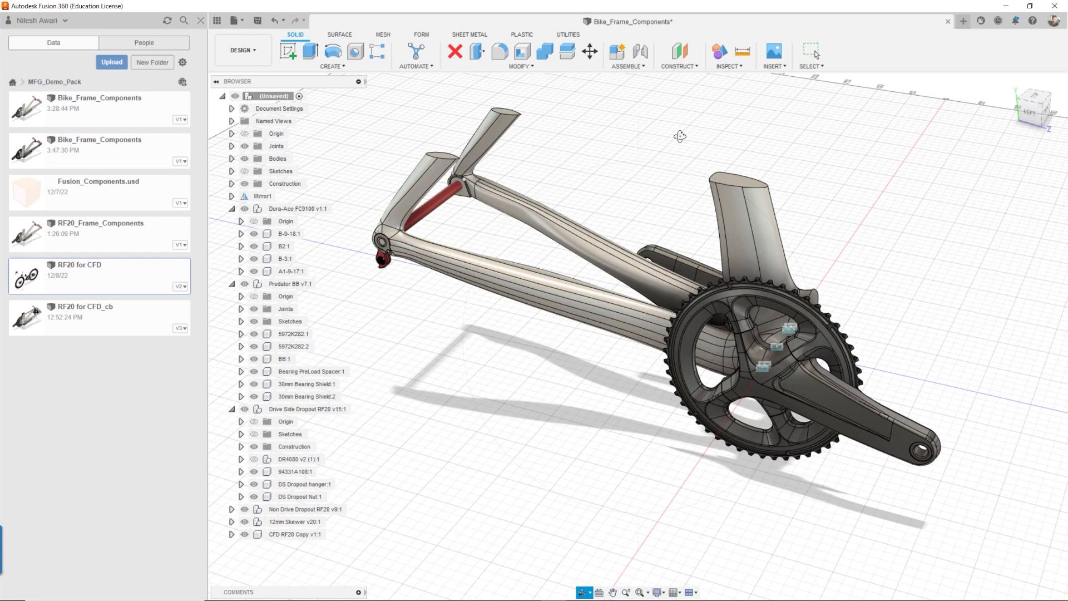
- Review the Rhino_Chain_Derailleurs model in Rhino 7, then switch to Omniverse Create
key(alt+Tab)
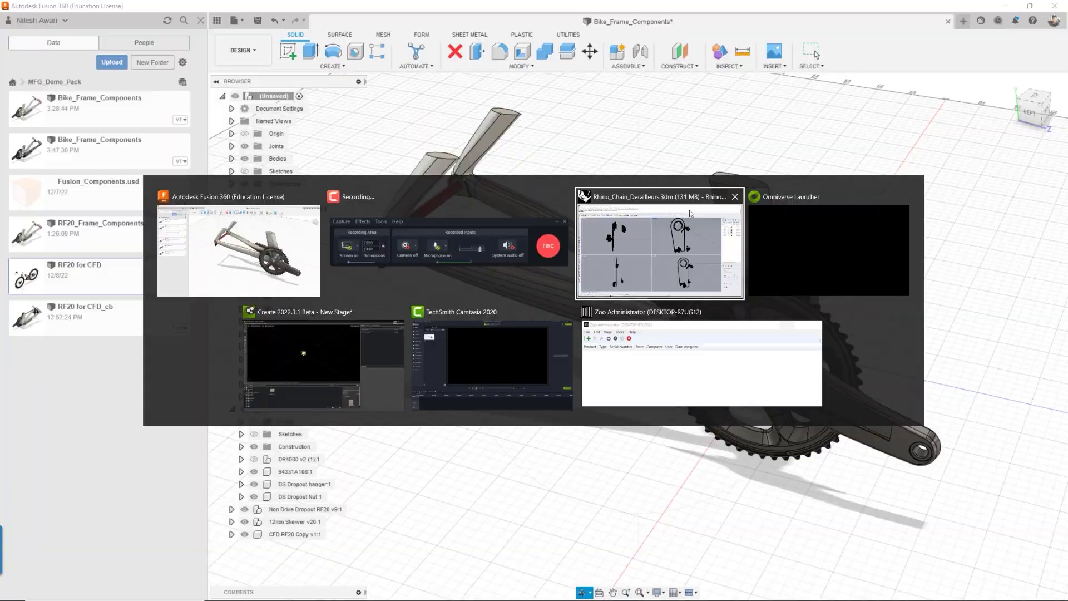
click(689, 209)
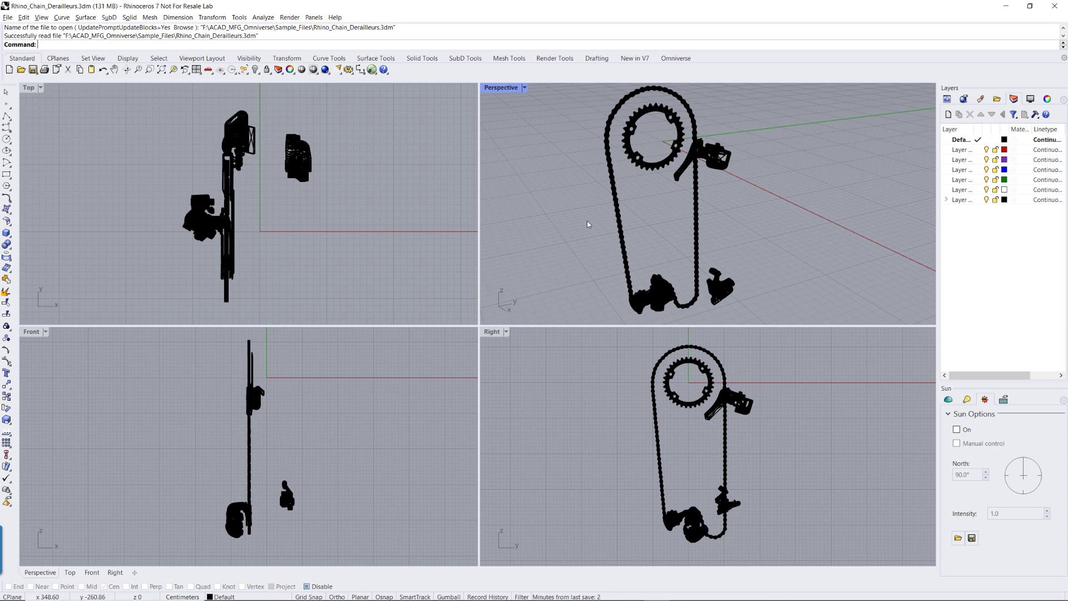
key(alt+Tab)
click(326, 352)
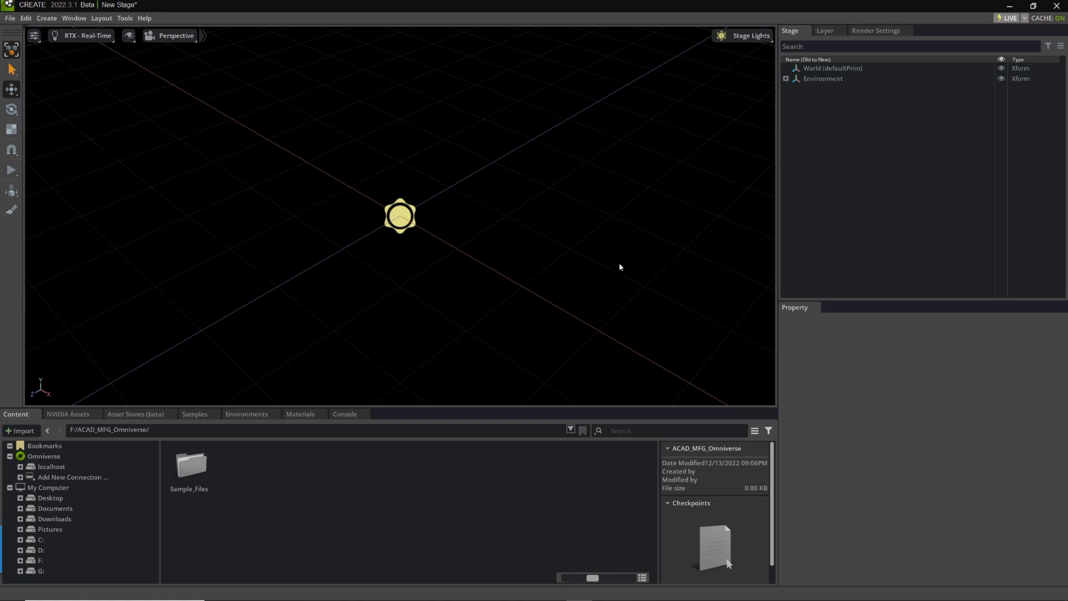
- Start a Fusion export of Bike_Frame_Components with USD Files (*.usdz) as the type
key(alt+Tab)
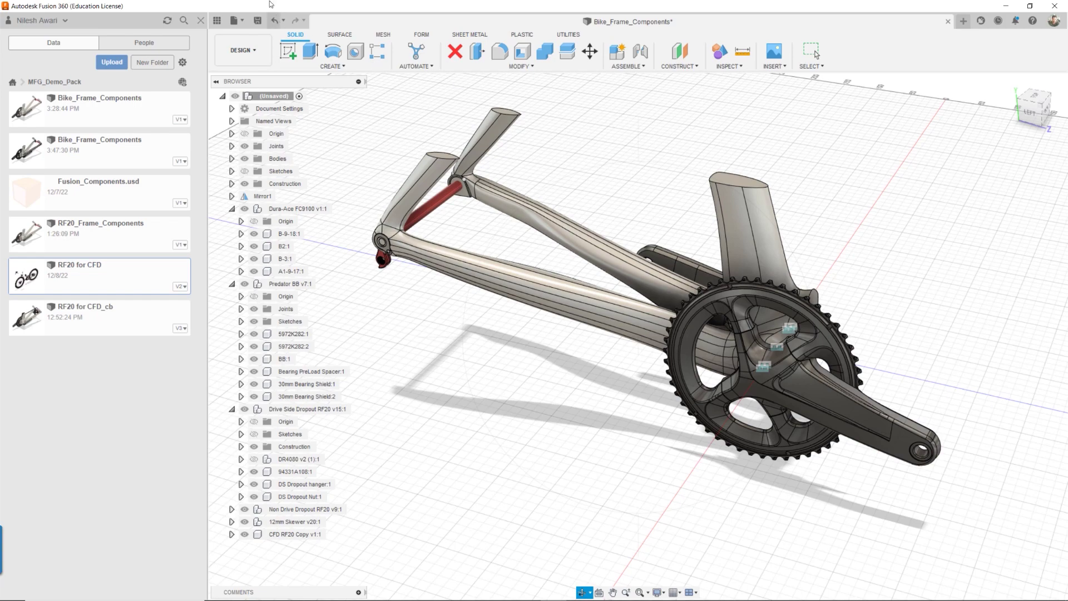
click(243, 26)
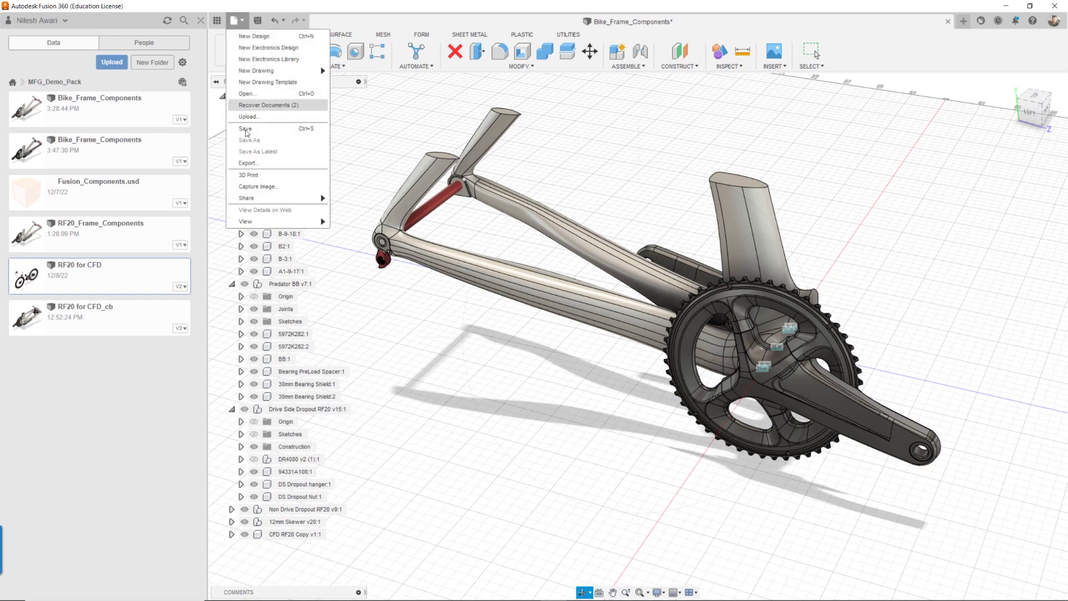
click(248, 163)
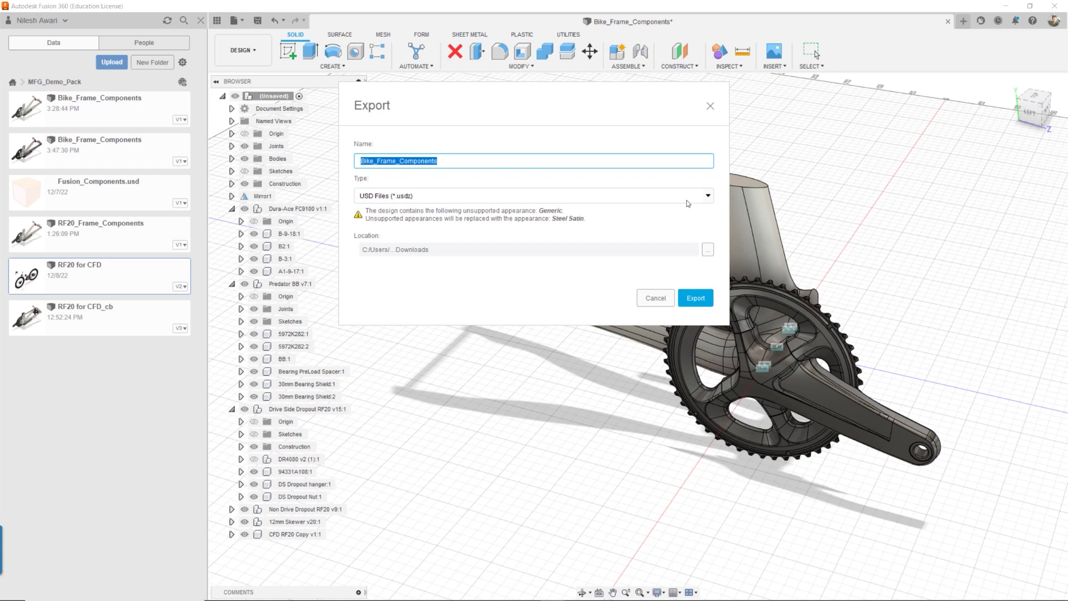
click(708, 195)
scroll(714, 240, up, 3)
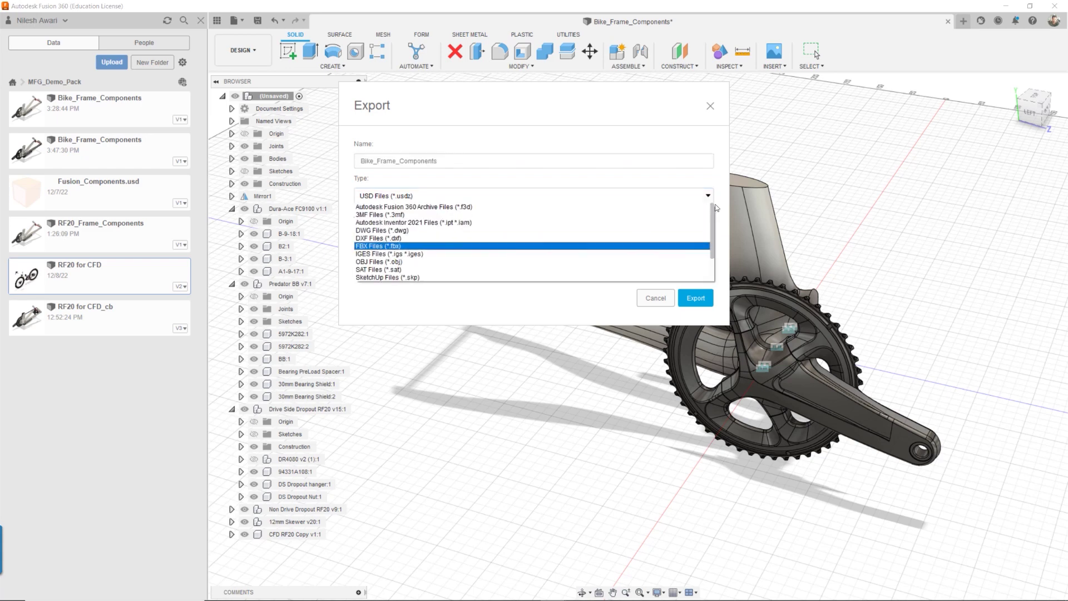
scroll(714, 241, down, 3)
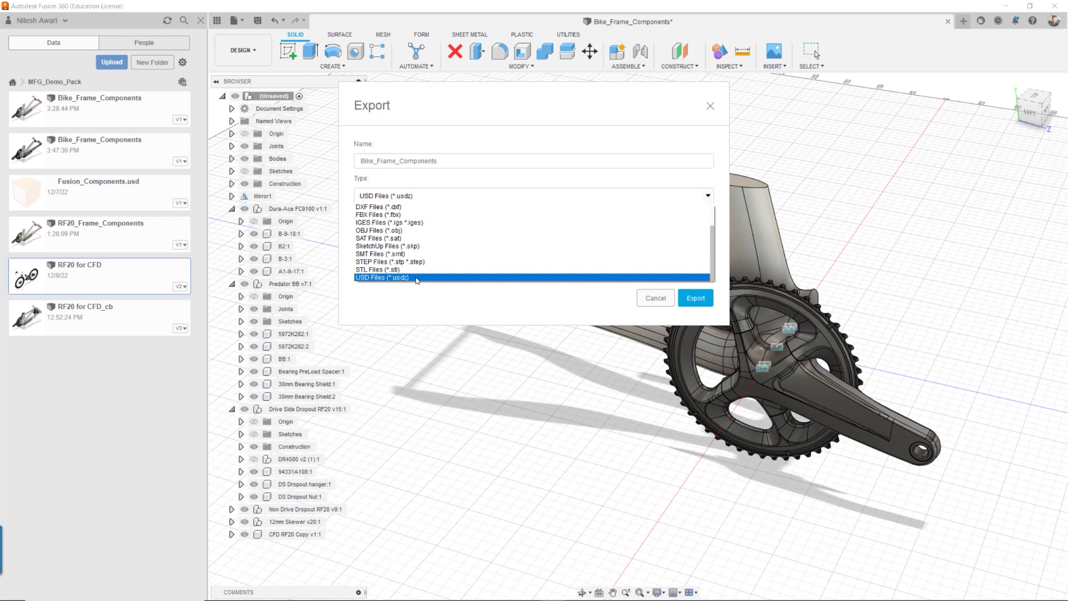
click(417, 278)
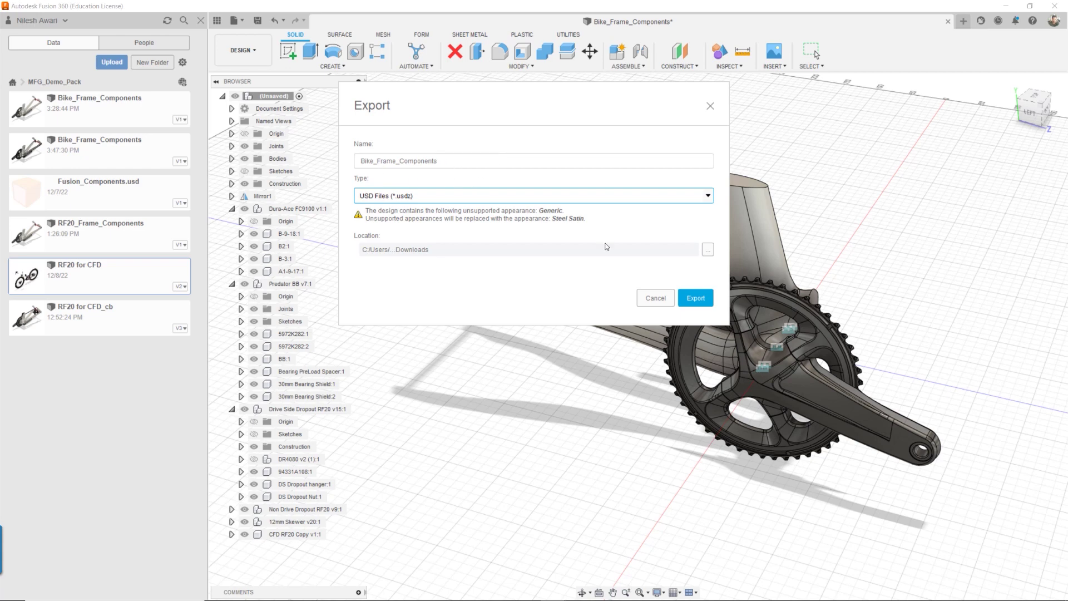
- Browse the export location to the ACAD_MFG_Omniverse folder on drive F:
click(708, 250)
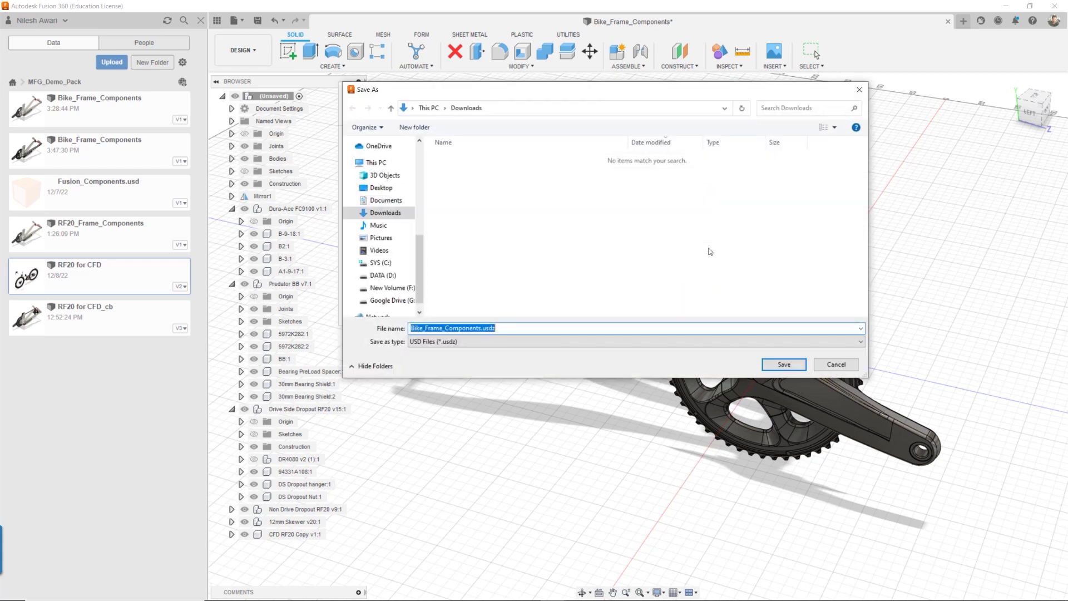
scroll(401, 250, down, 1)
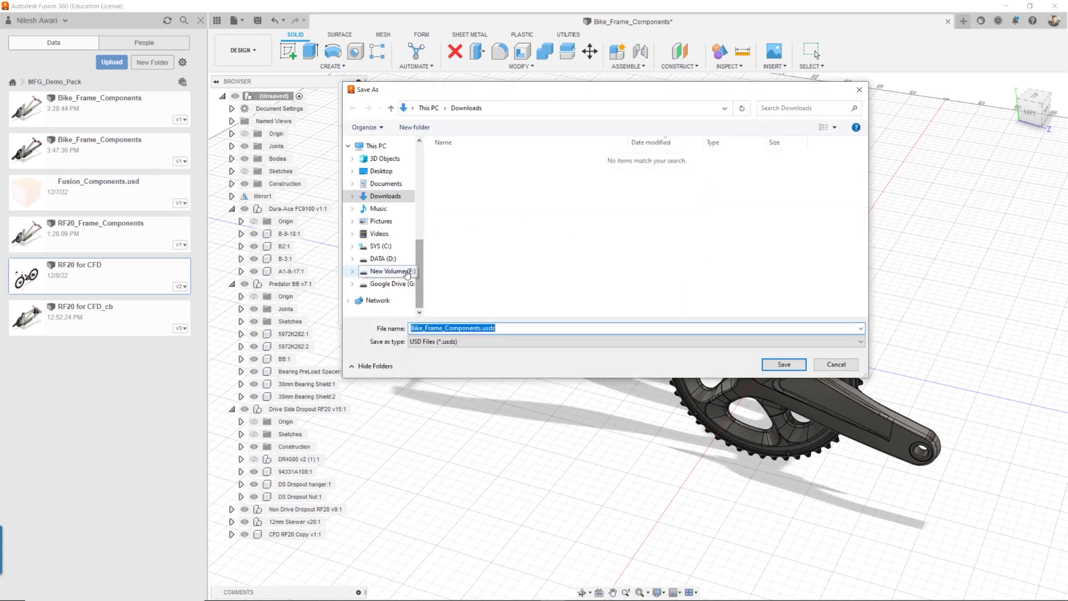
click(388, 271)
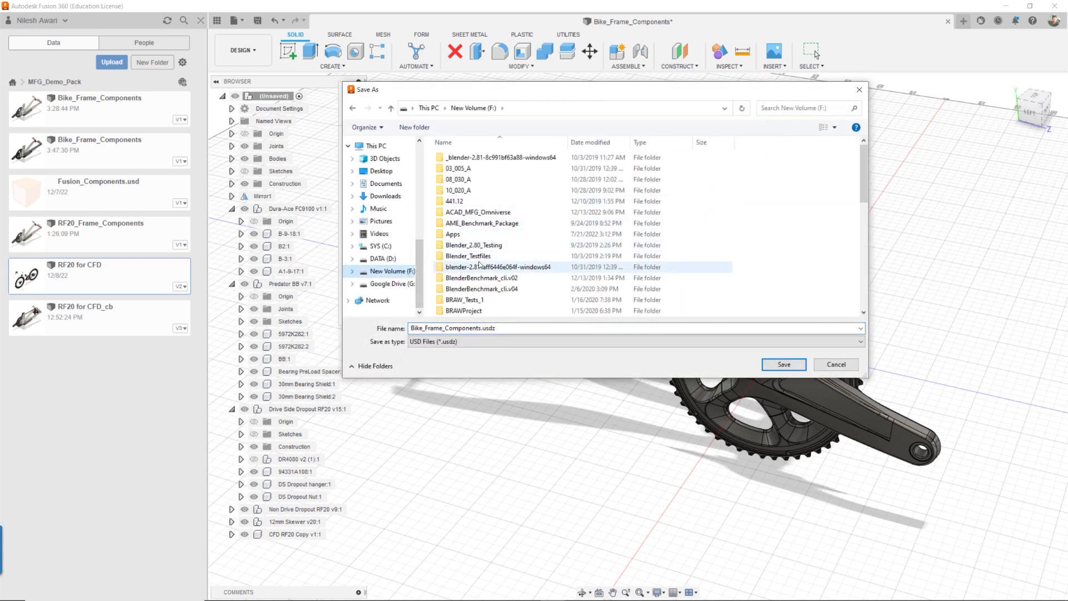
click(473, 214)
double_click(474, 214)
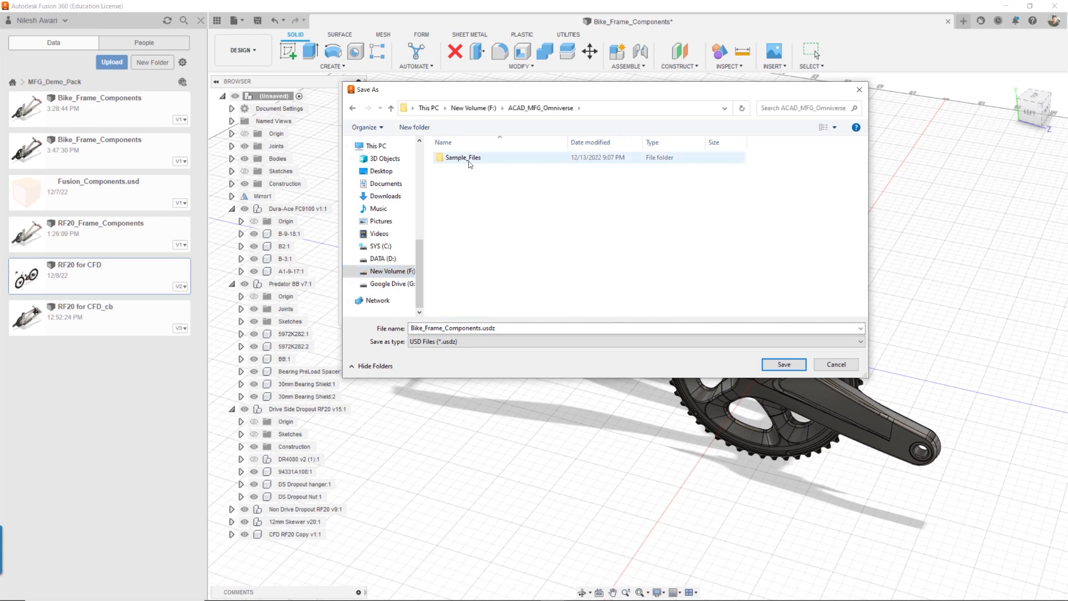
- Create a new Working_Files folder inside ACAD_MFG_Omniverse and open it
right_click(464, 199)
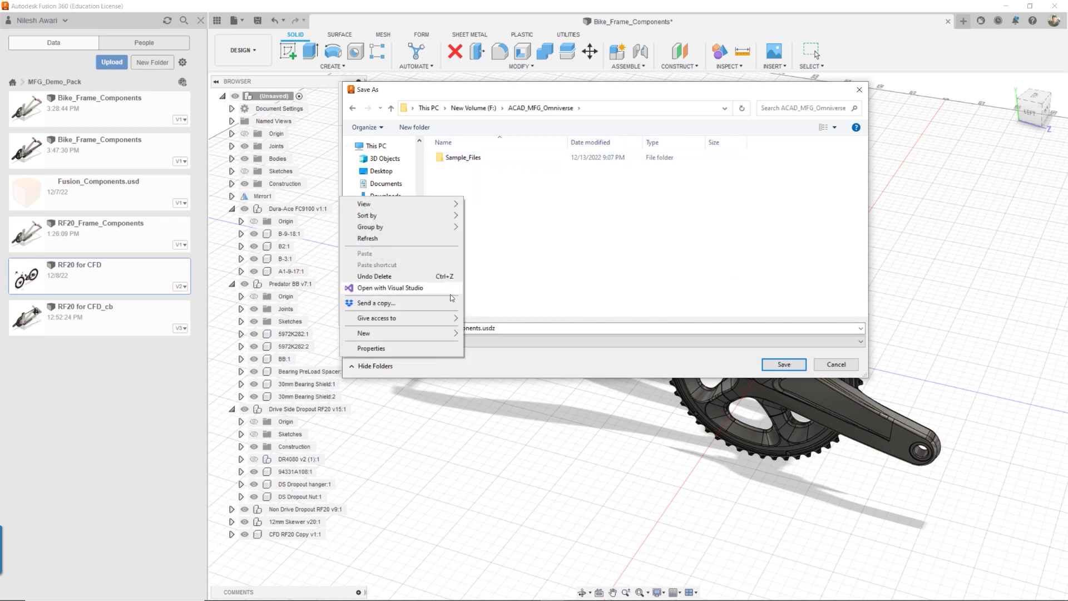
mouse_move(440, 333)
click(484, 334)
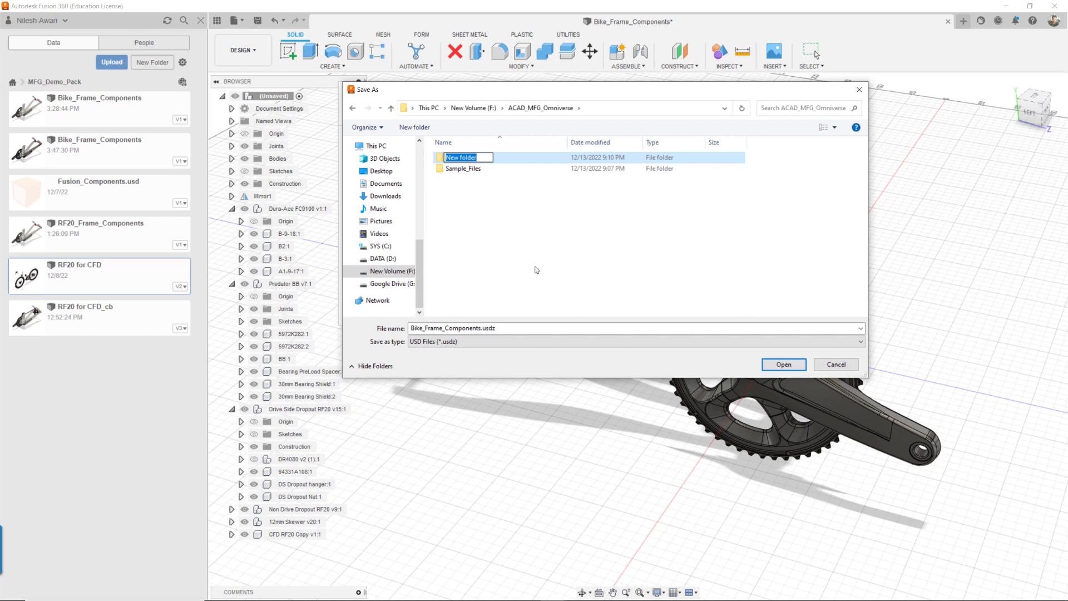
text(Working_Files)
key(Return)
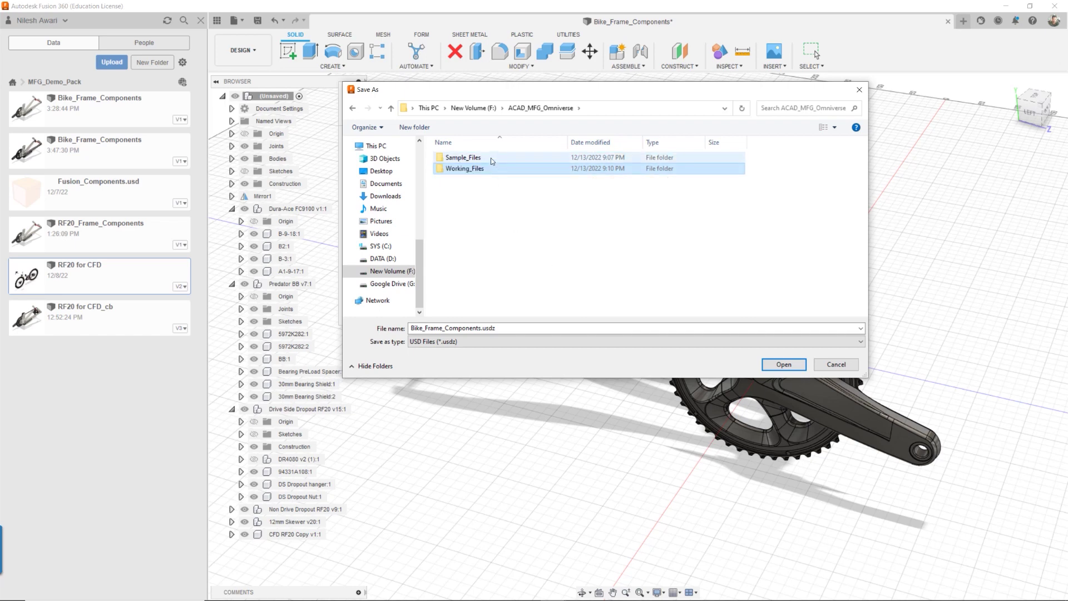
click(465, 169)
double_click(465, 169)
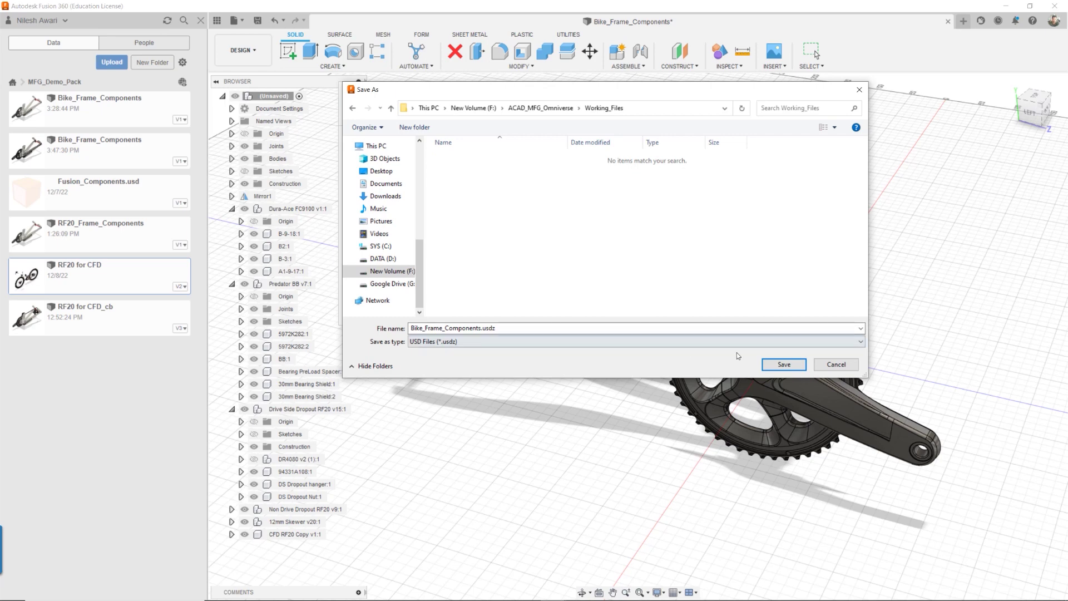
- Export Bike_Frame_Components.usdz into Working_Files
click(783, 364)
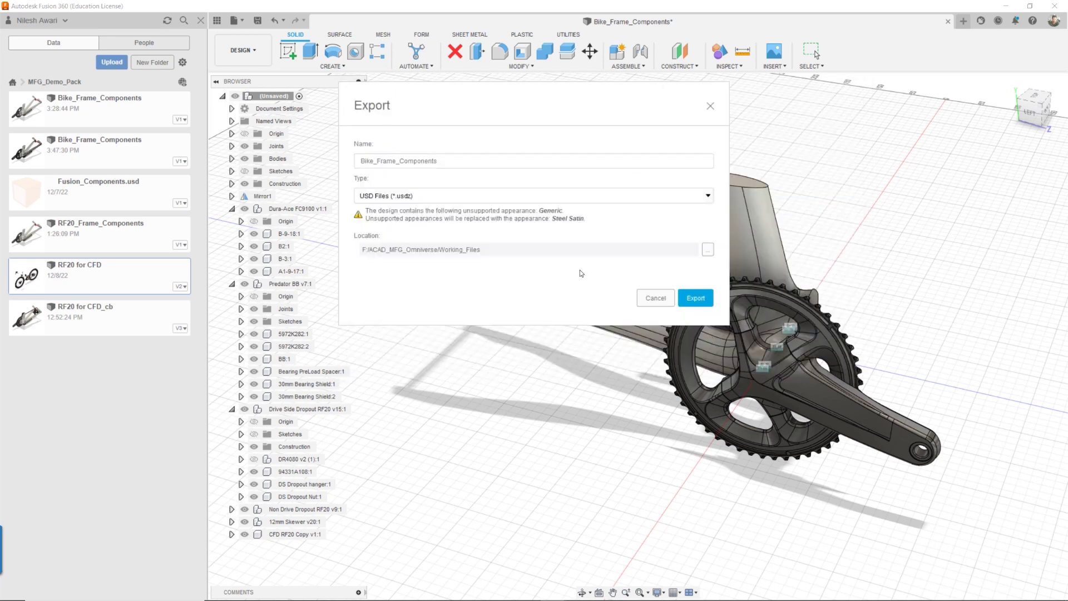
click(695, 298)
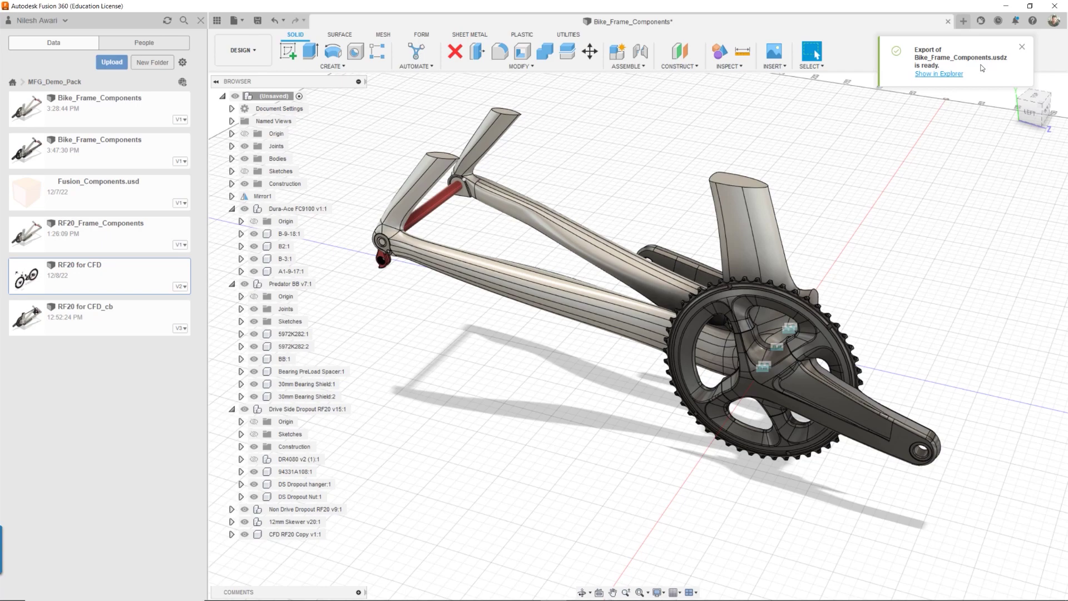
key(alt+Tab)
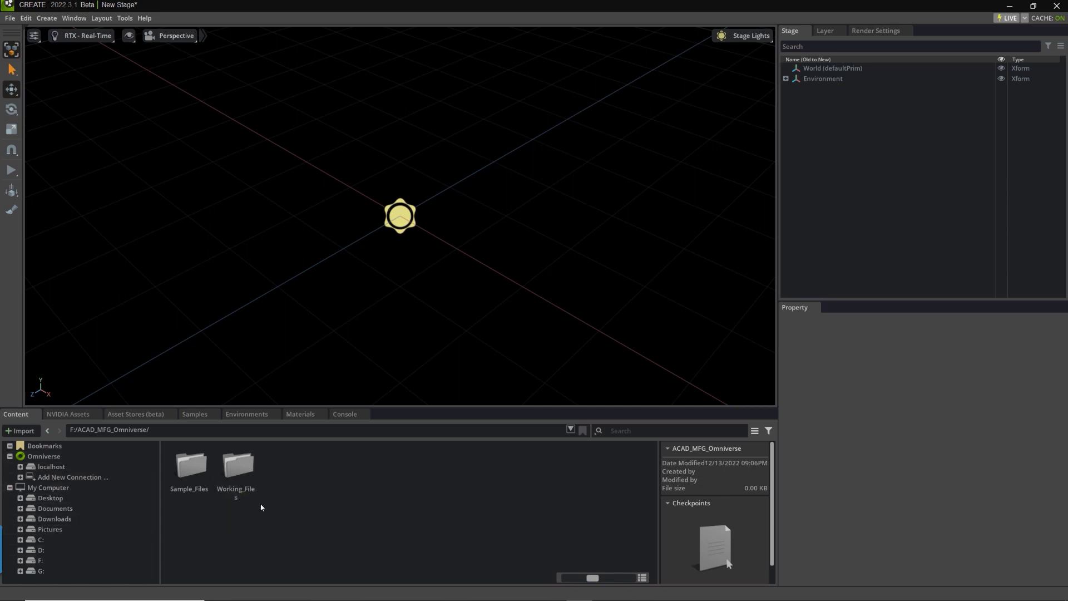
- Drag Bike_Frame_Components.usdz from Working_Files into the stage and orbit to inspect the frame
click(240, 465)
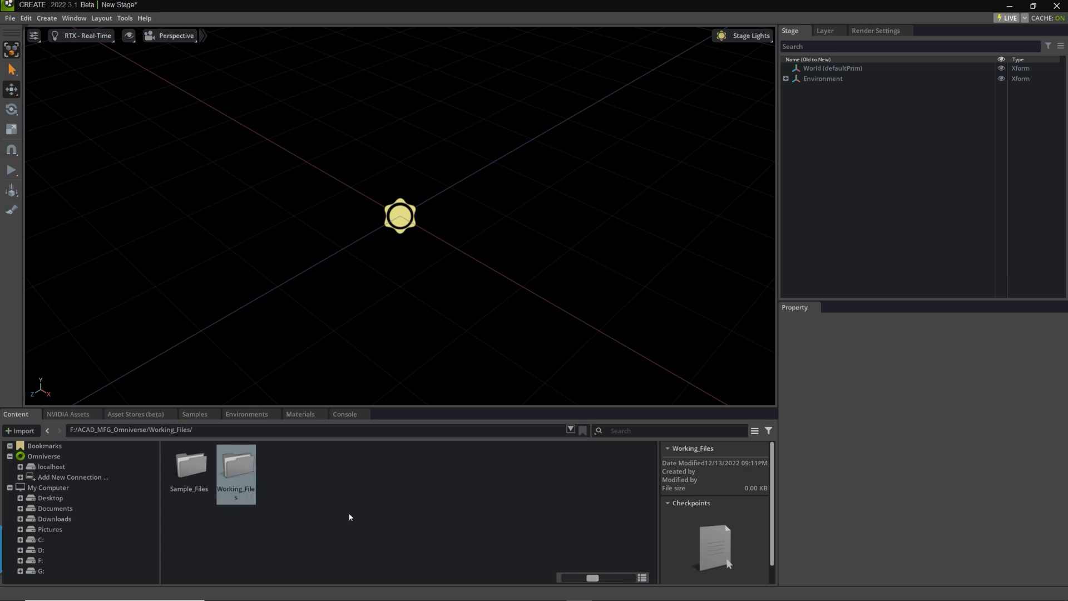
double_click(246, 464)
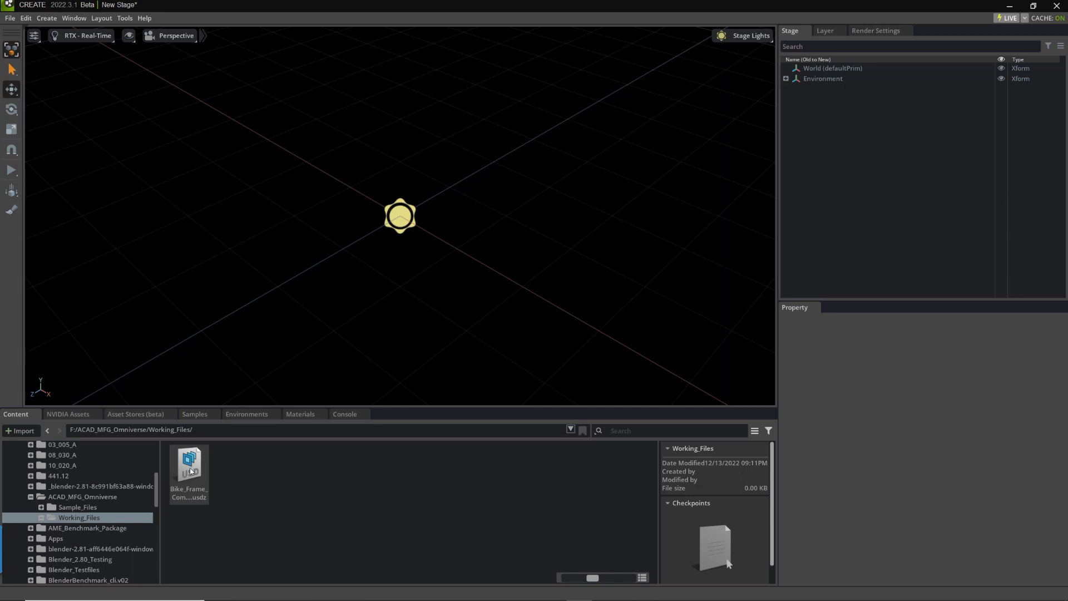
drag(191, 471, 404, 221)
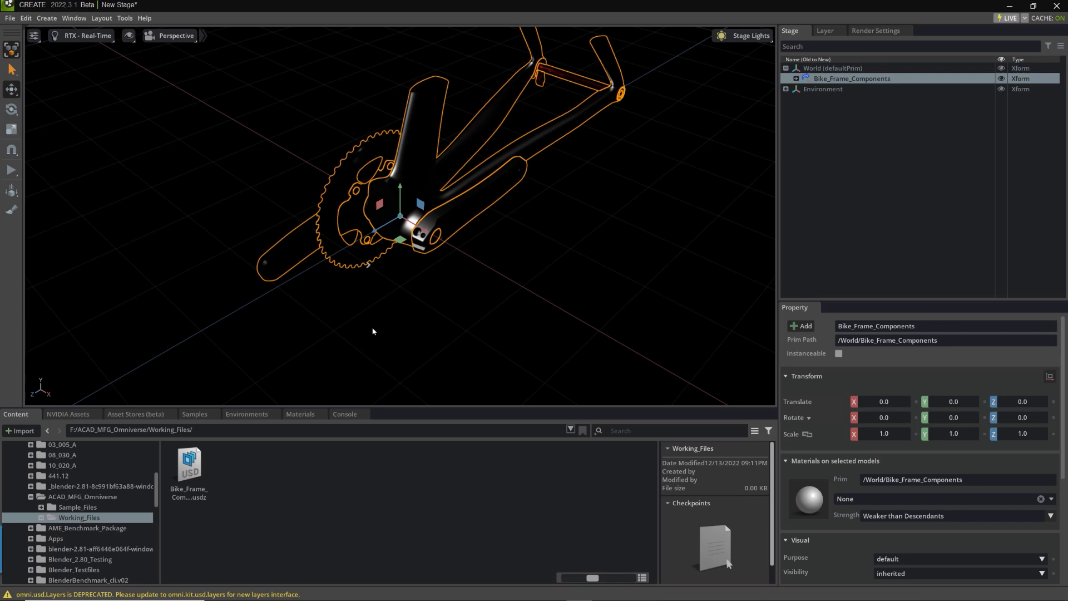
scroll(372, 331, down, 5)
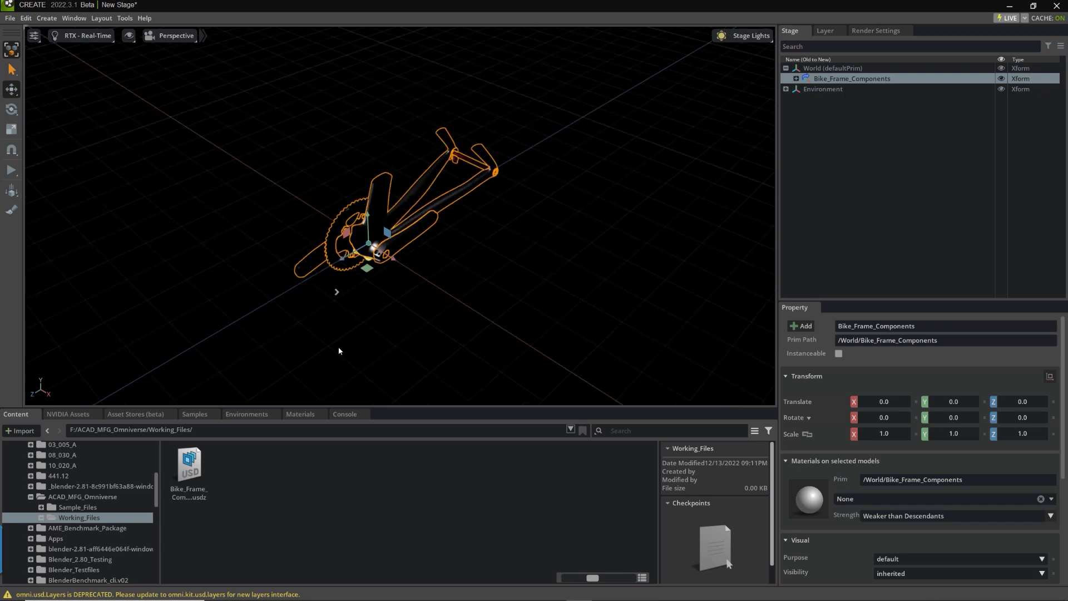
alt+drag(338, 351, 639, 250)
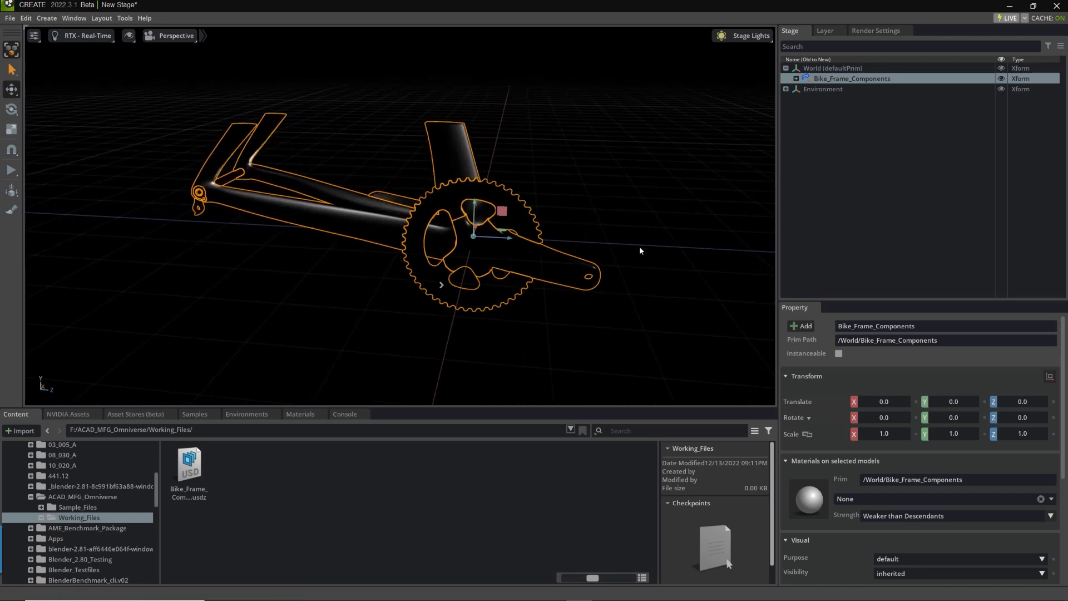
- Apply the Grey Studio stage lighting rig to the bike frame scene
click(605, 206)
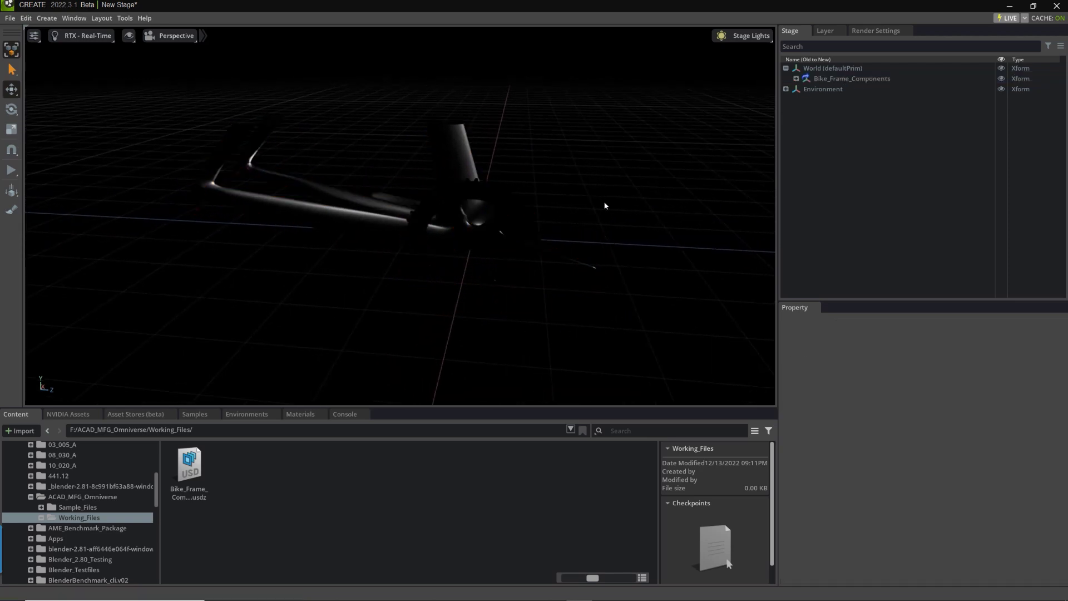
click(751, 36)
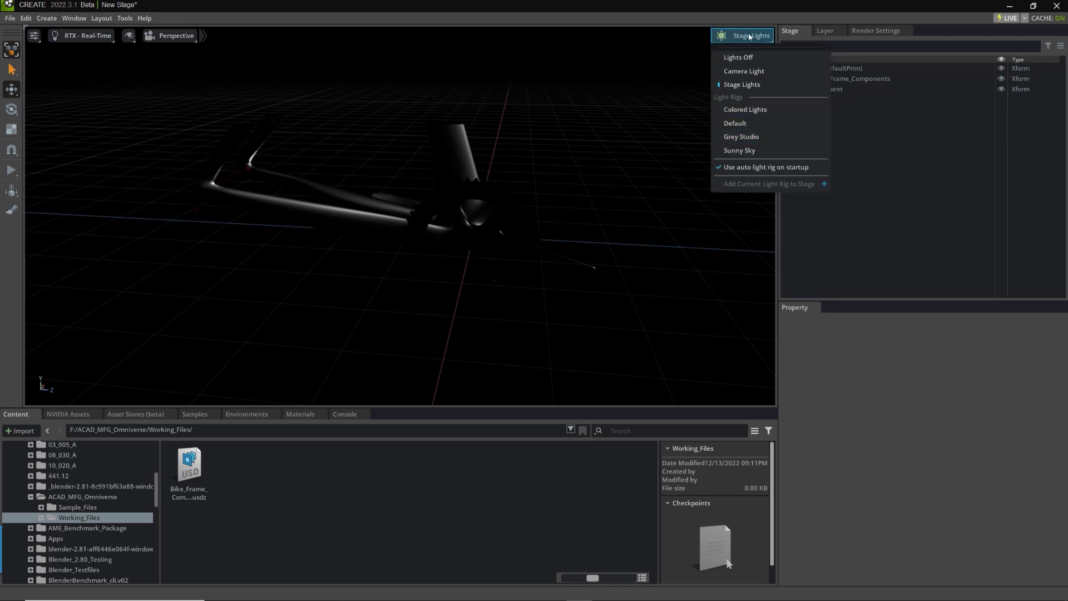
click(746, 136)
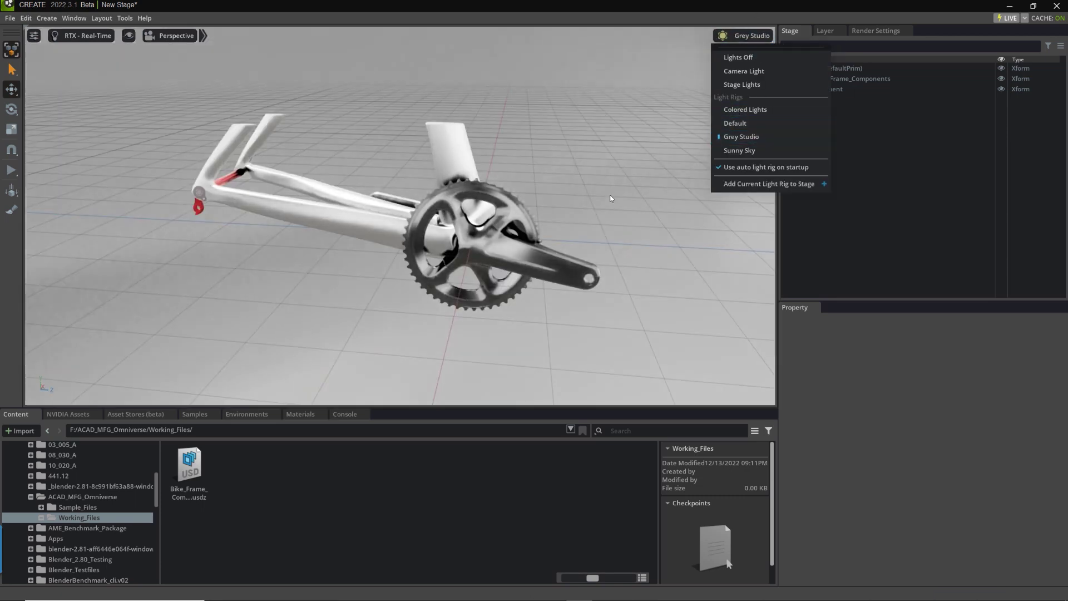
click(570, 33)
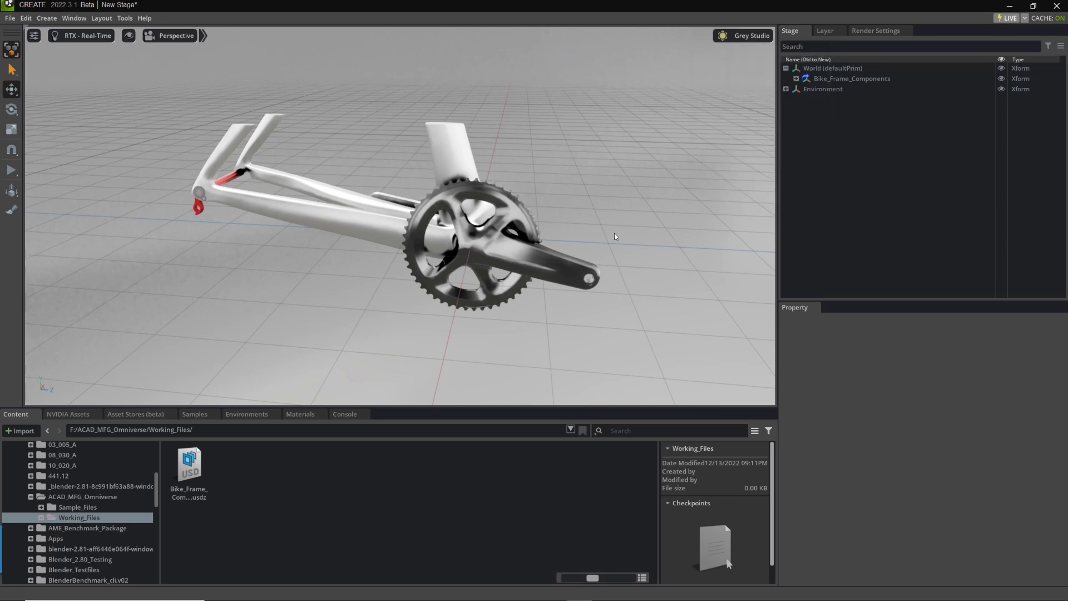
key(alt+Tab)
key(Tab)
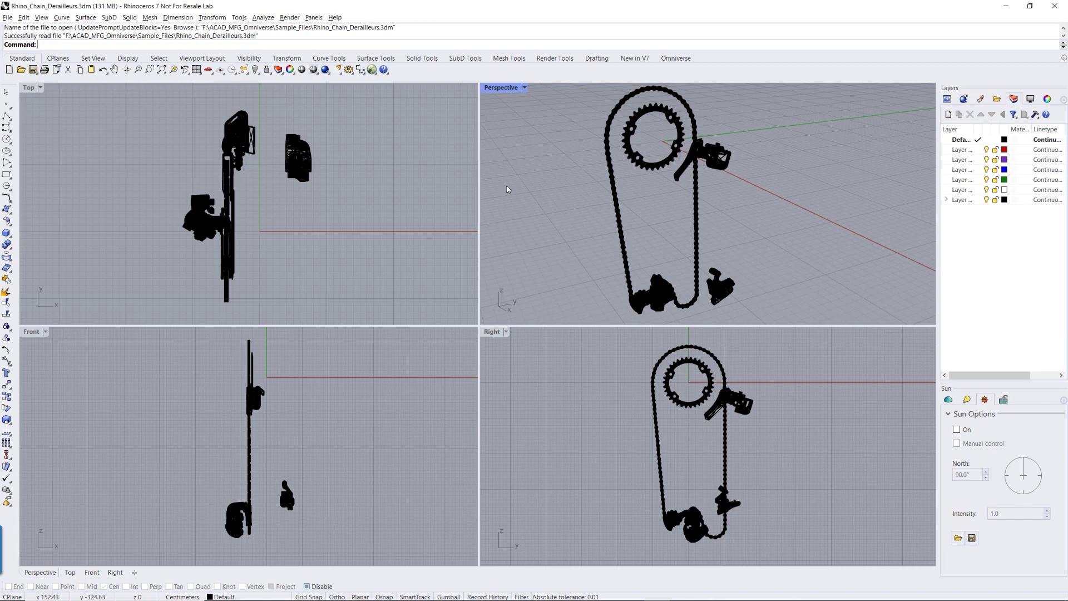
- Bring Rhino 7 with the Rhino_Chain_Derailleurs model to the front
key(alt+Tab)
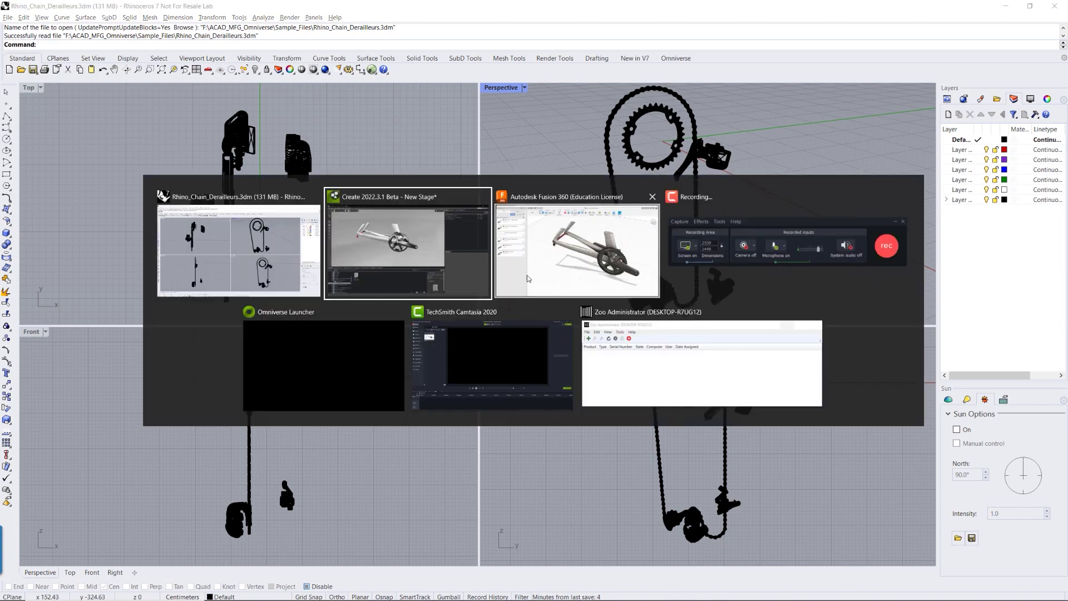
- Filter the Launcher Exchange to connectors and open the Autodesk Revit connector details
click(323, 364)
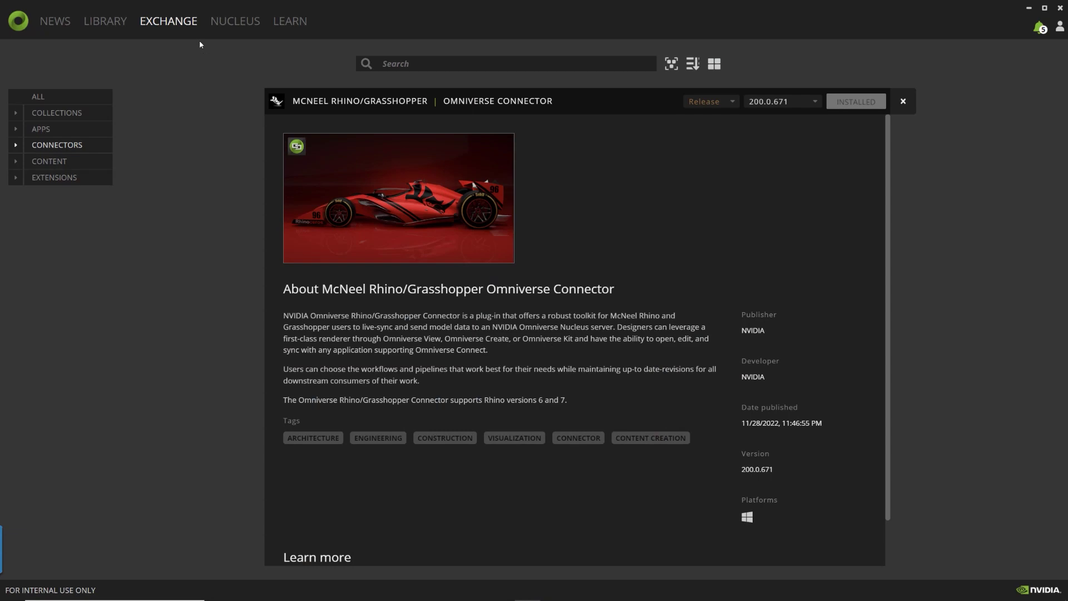
click(170, 26)
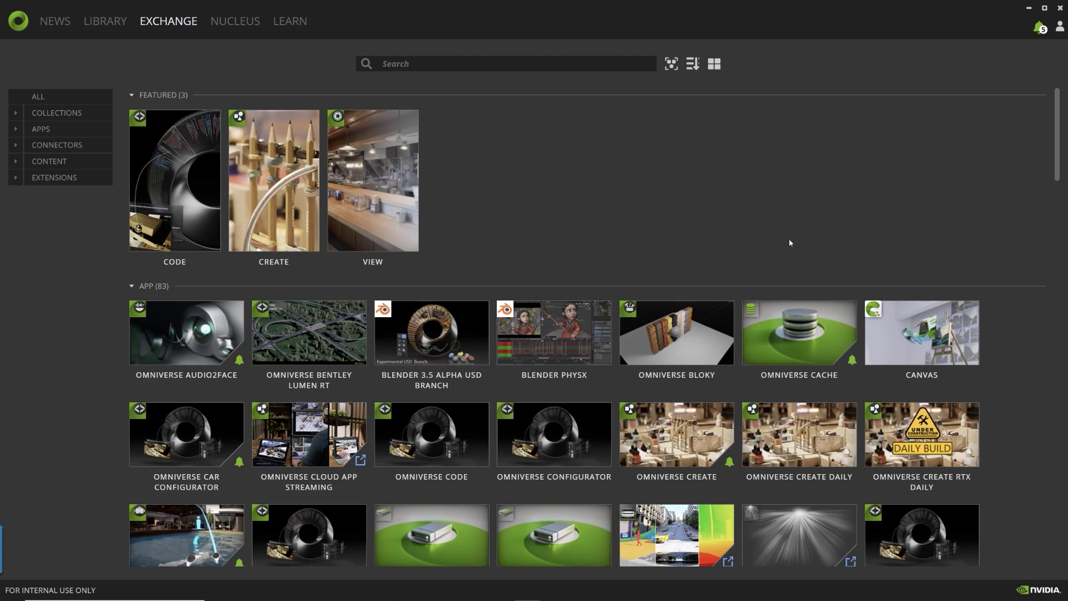
scroll(788, 239, down, 5)
scroll(1026, 292, down, 3)
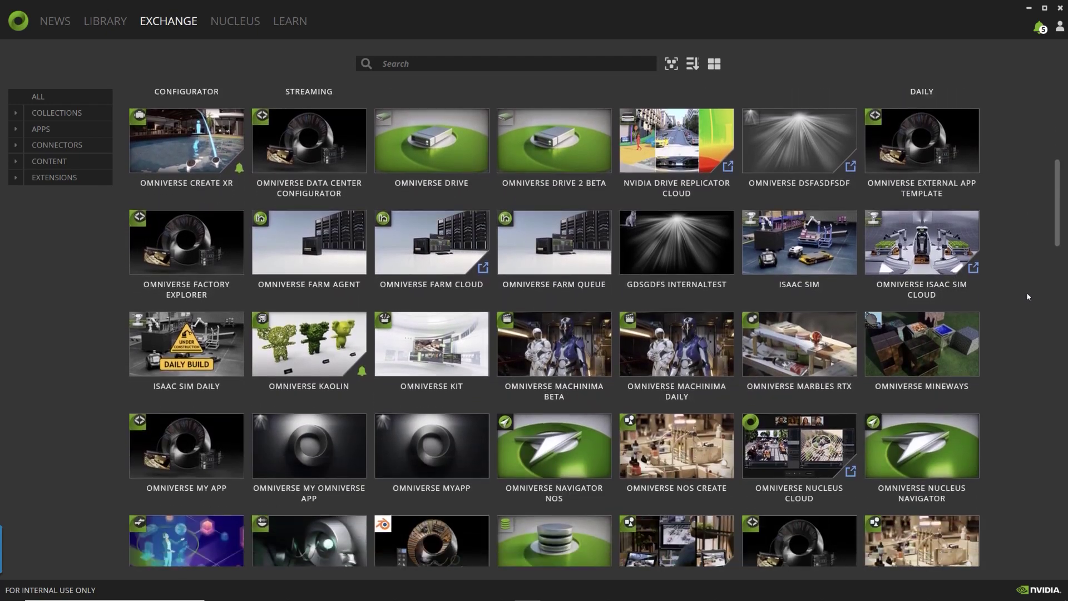
scroll(1026, 301, up, 8)
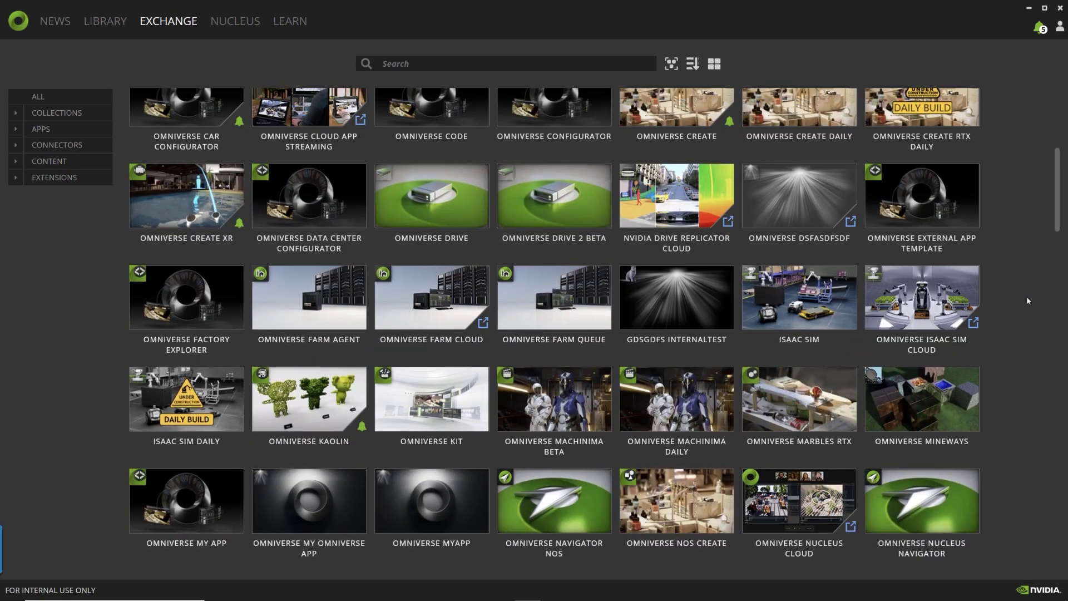
scroll(1026, 300, down, 3)
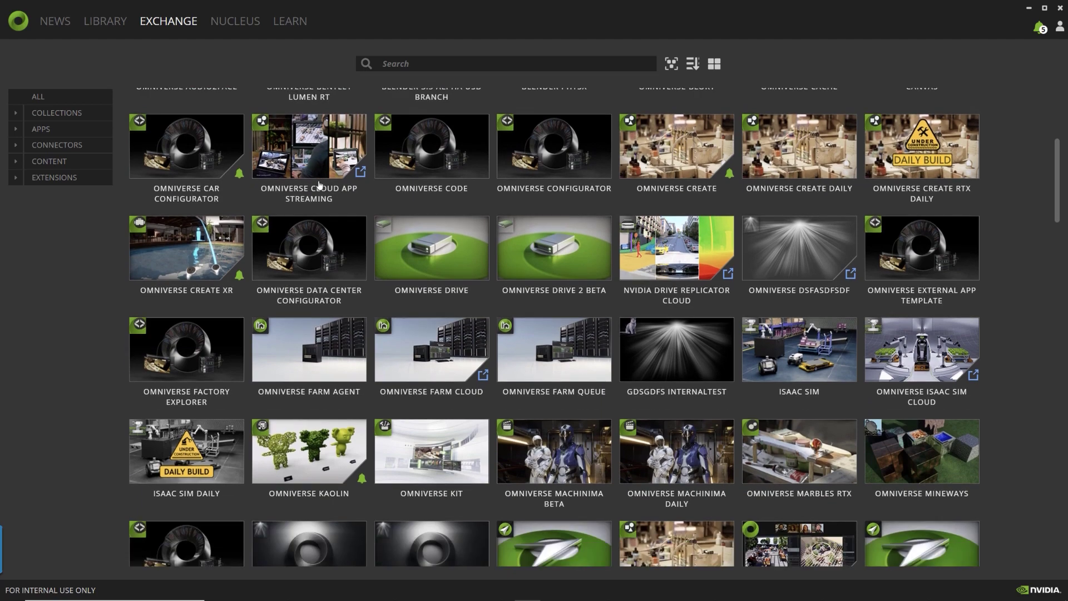
click(55, 146)
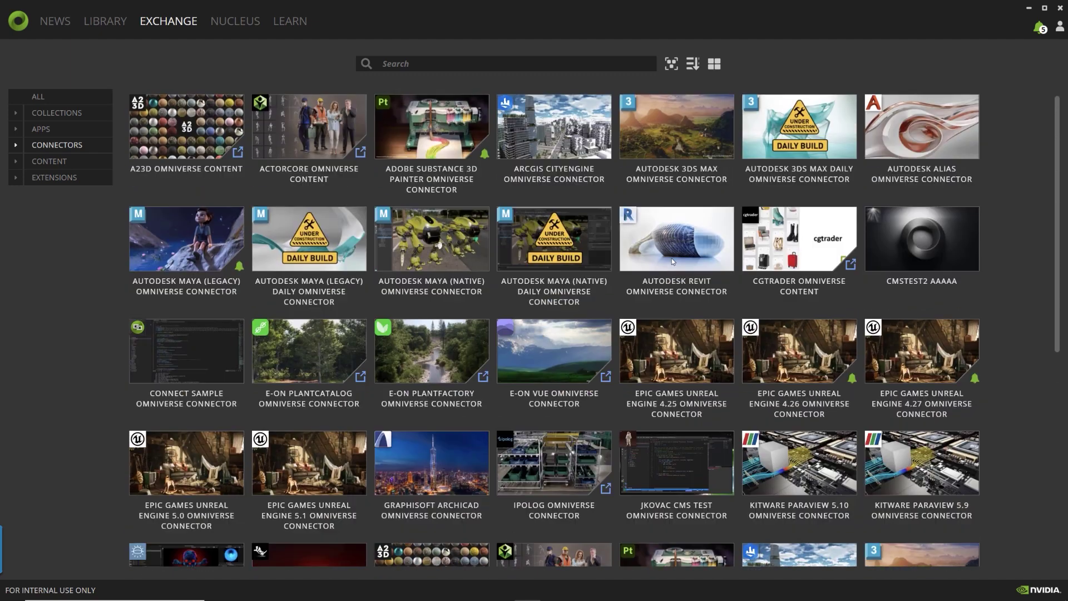
click(672, 258)
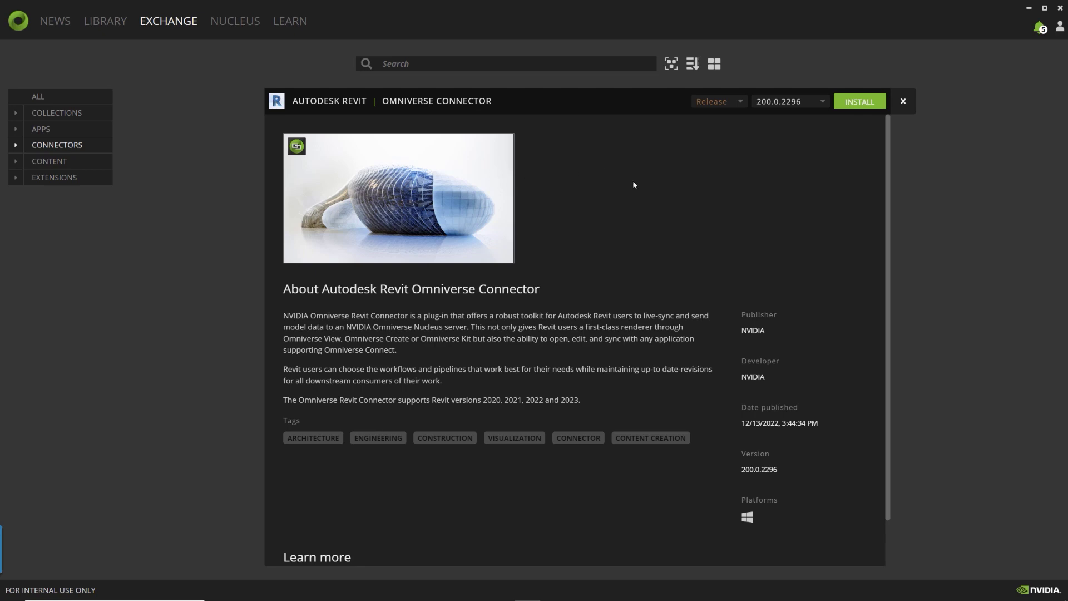
- Confirm the McNeel Rhino/Grasshopper connector 200.0.671 is installed, then return to Rhino
click(72, 146)
scroll(499, 298, down, 3)
scroll(499, 297, up, 1)
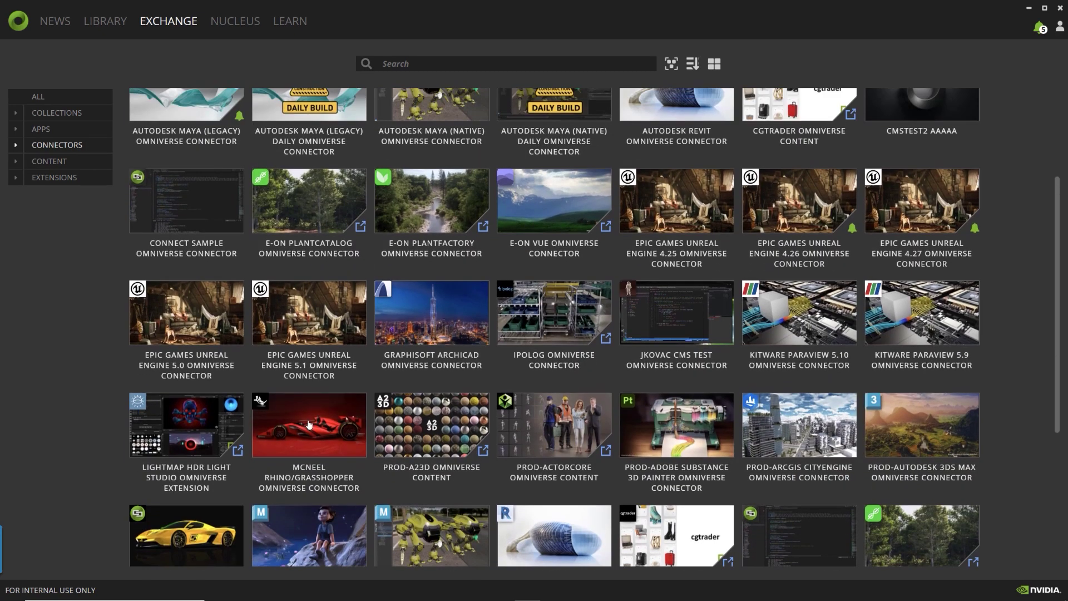
click(314, 431)
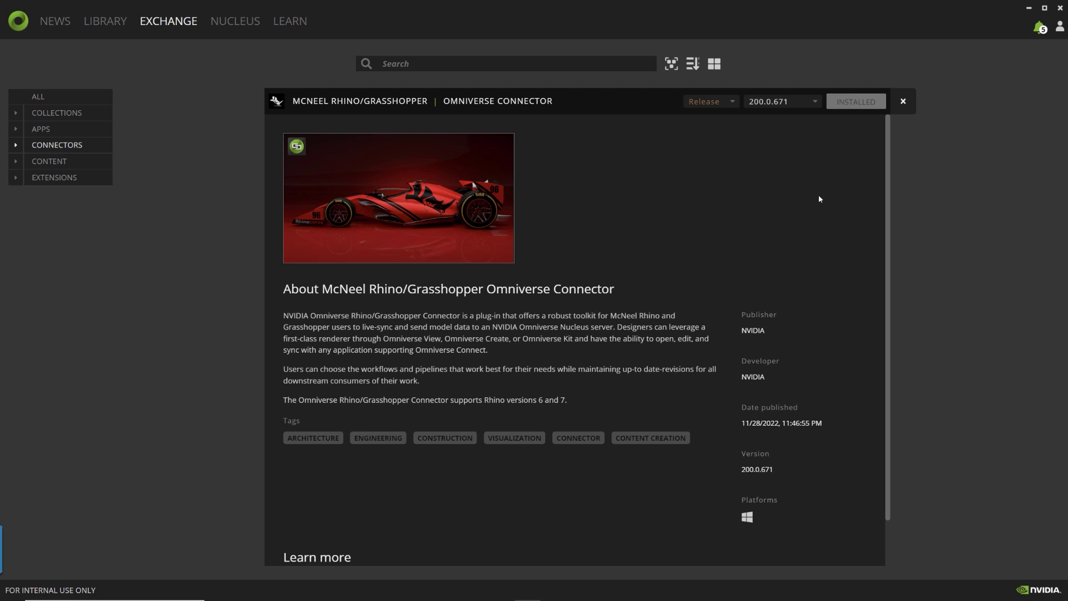
key(alt+Tab)
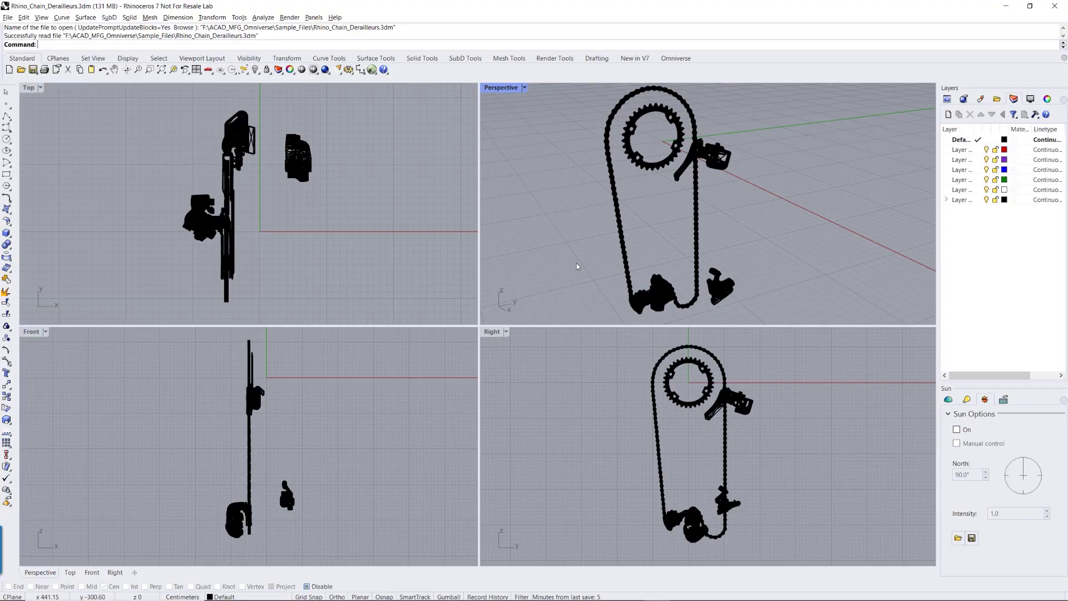
- Float the Omniverse connector toolbar, widen it into one row, and dock it with the other toolsets
click(676, 58)
drag(676, 59, 531, 199)
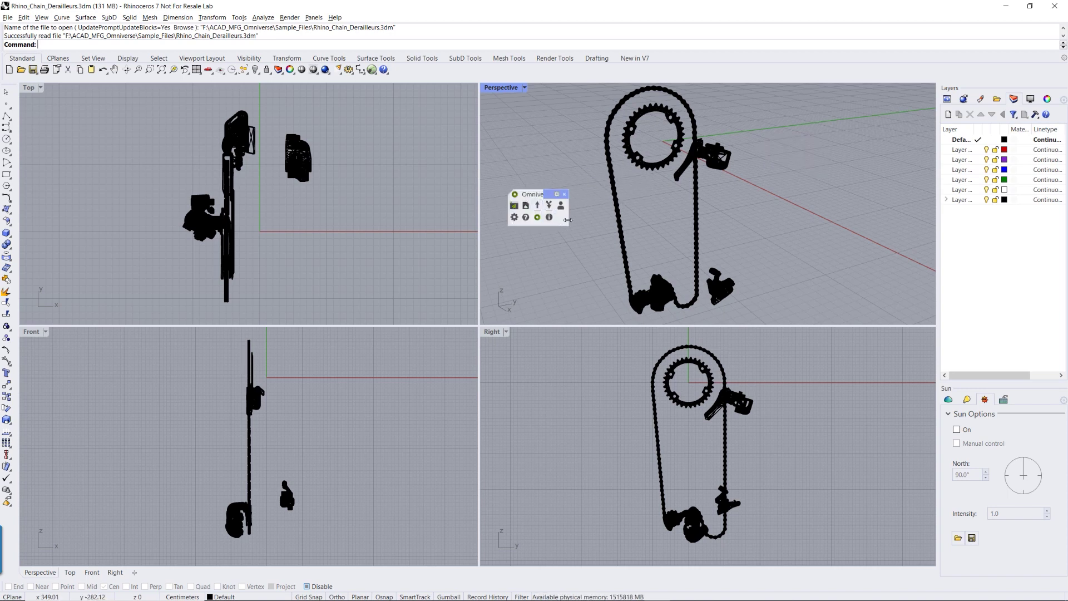
drag(568, 221, 519, 206)
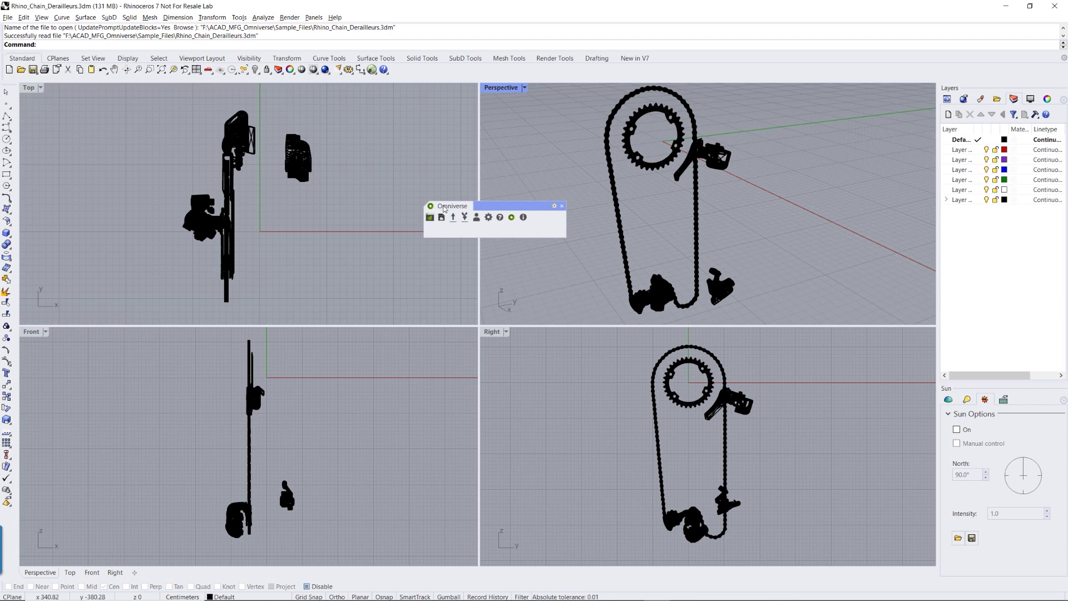
drag(444, 209, 679, 61)
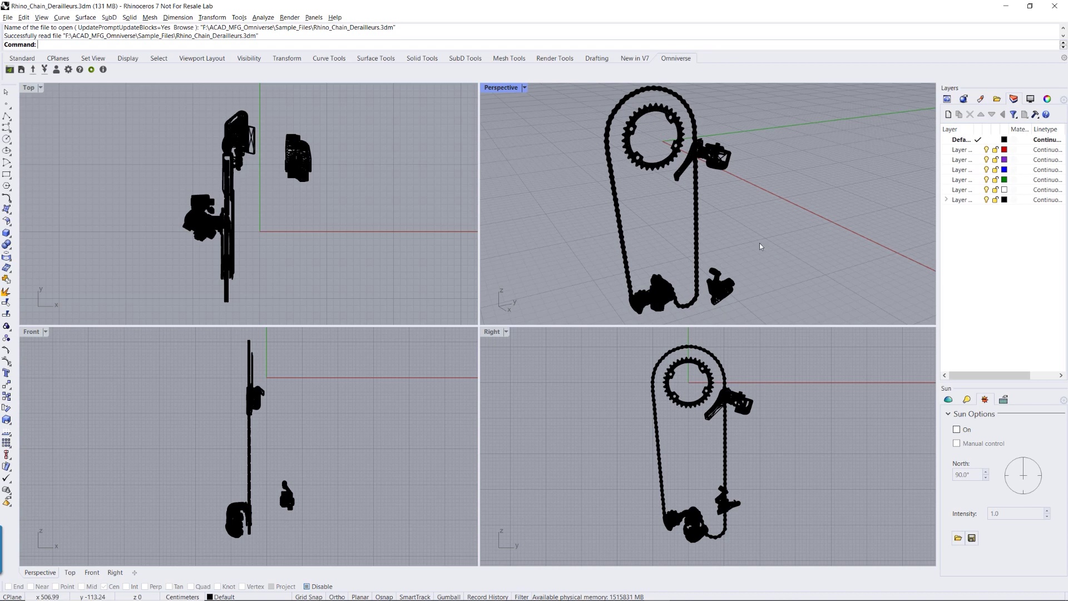
- Publish the Rhino model as prop Chain_Derail.usd into the Working_Files folder
click(33, 70)
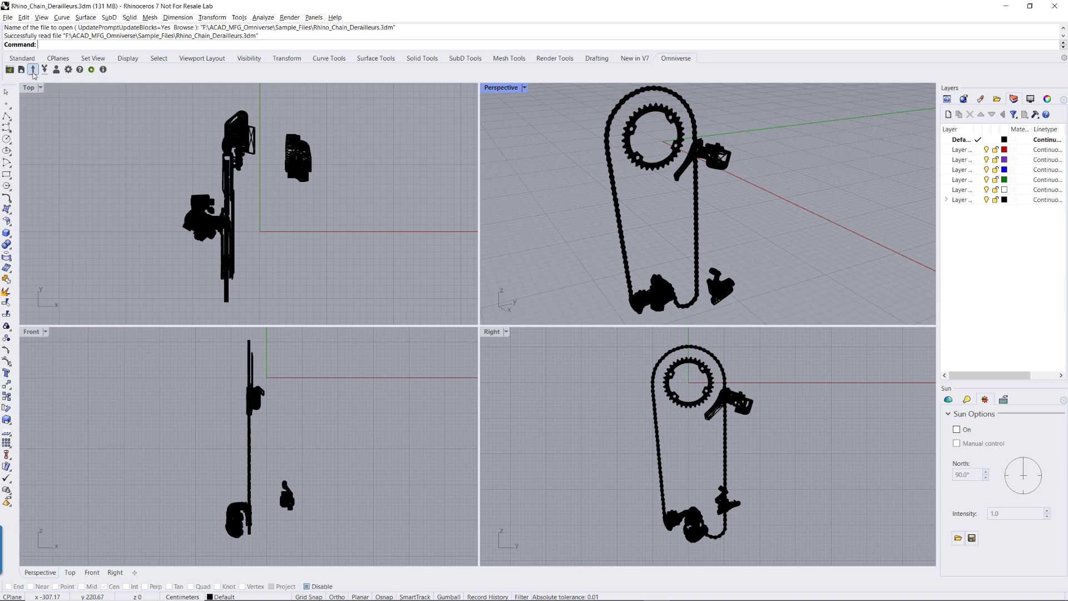
click(33, 70)
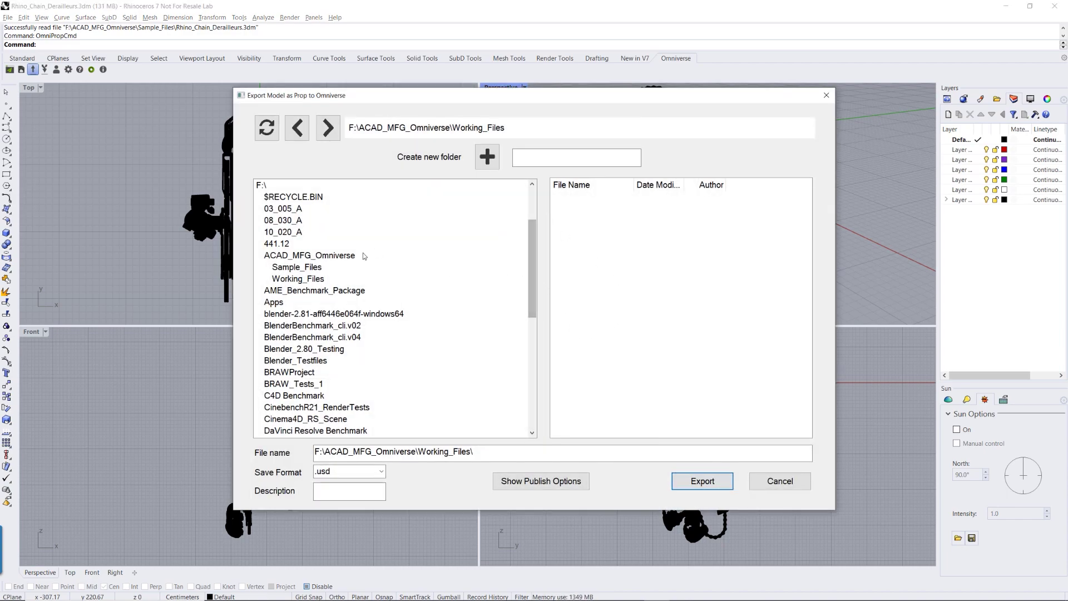
click(345, 257)
click(318, 280)
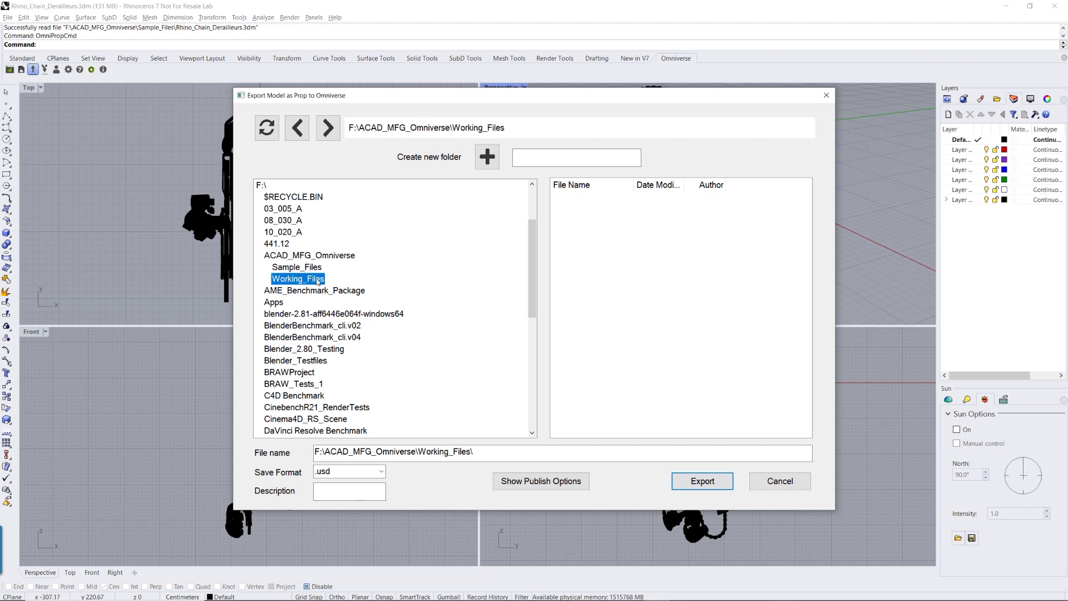
click(505, 456)
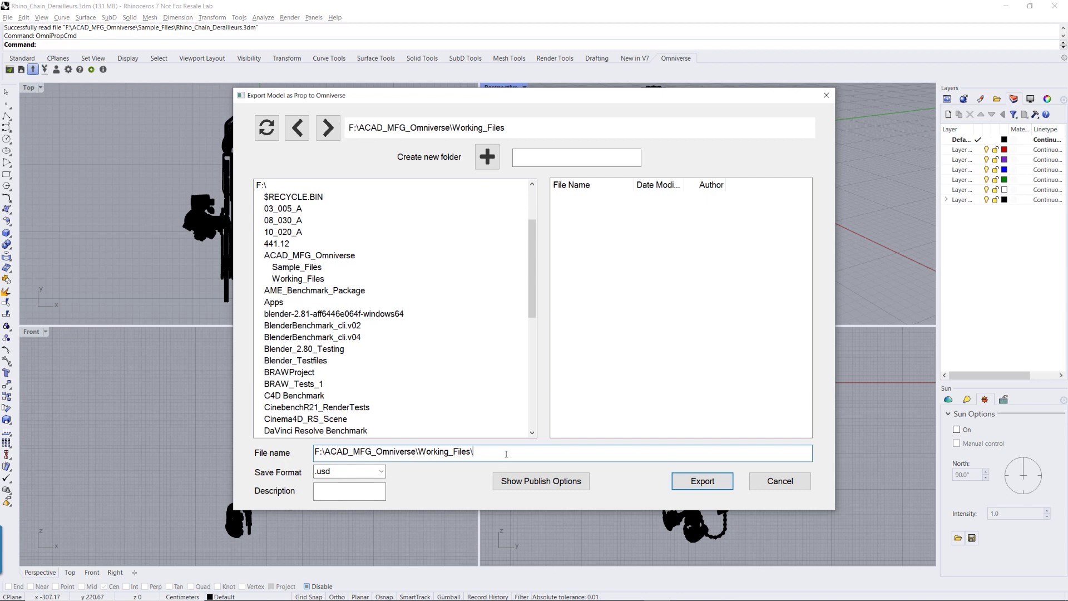
text(Chain_Derail)
click(702, 481)
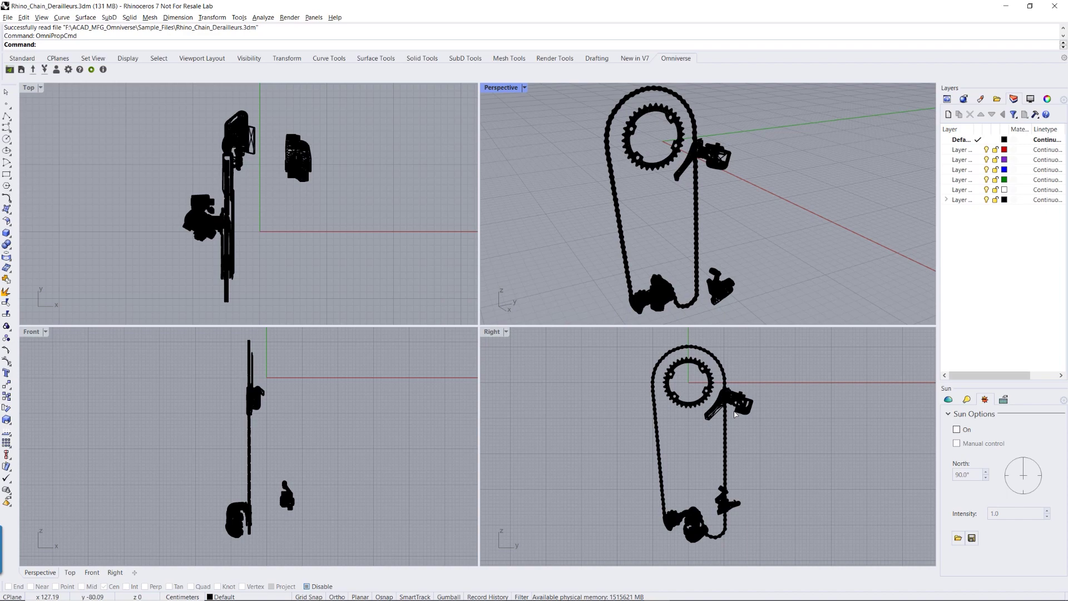
key(alt+Tab)
key(alt+Tab)
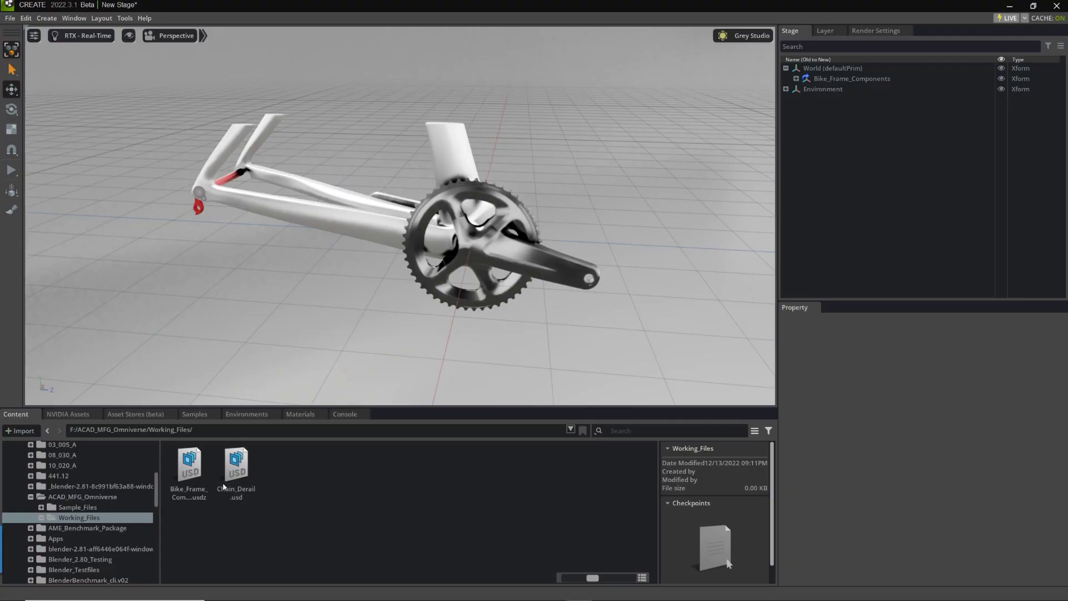
- Select the 201.71 MB Chain_Derail.usd in Working_Files and check the stage's layer stack
click(234, 473)
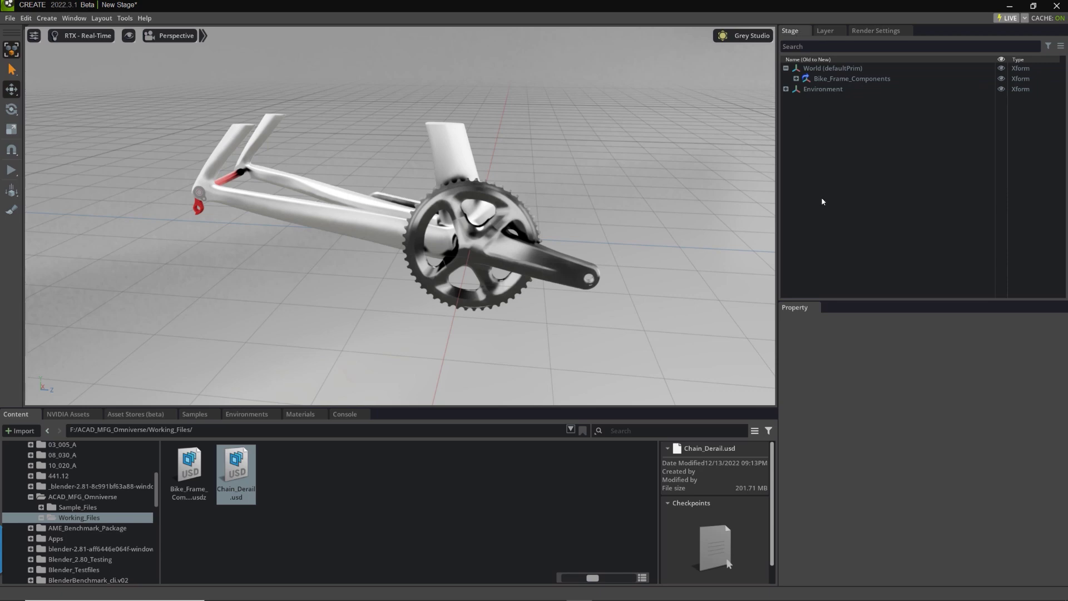
click(827, 31)
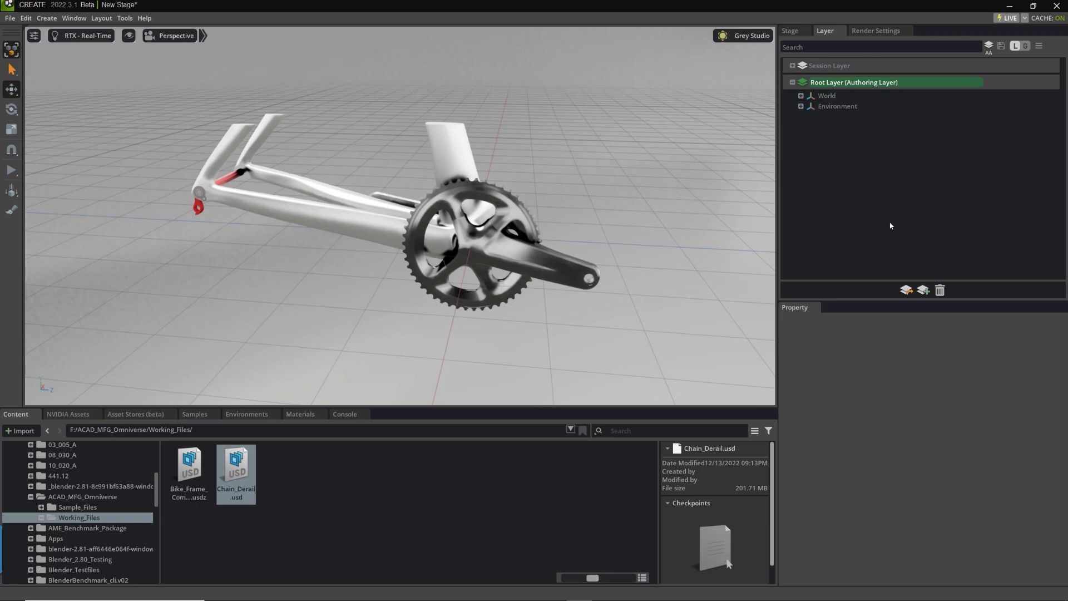
click(792, 32)
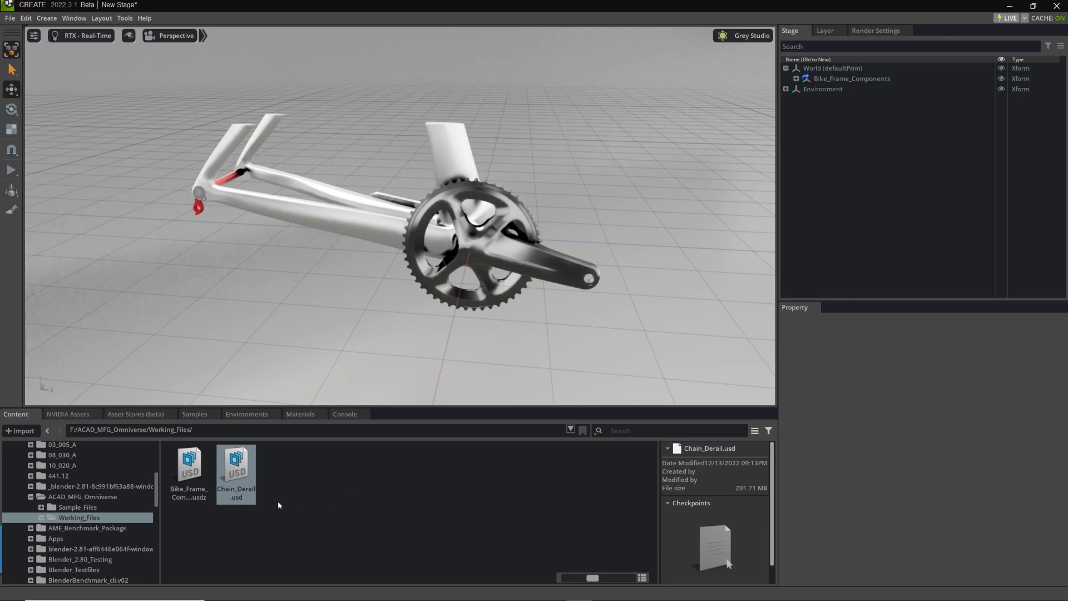
- Insert Chain_Derail.usd as a sublayer, adding Rhino_Chain_Derailleurs to the bike frame, then switch to Fusion 360
right_click(242, 471)
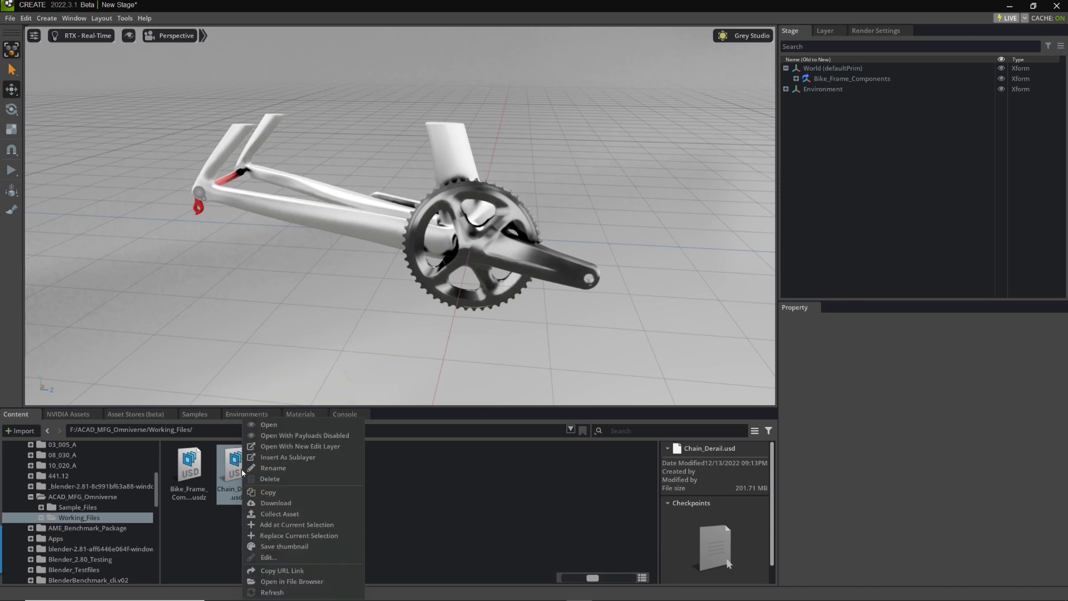
click(302, 455)
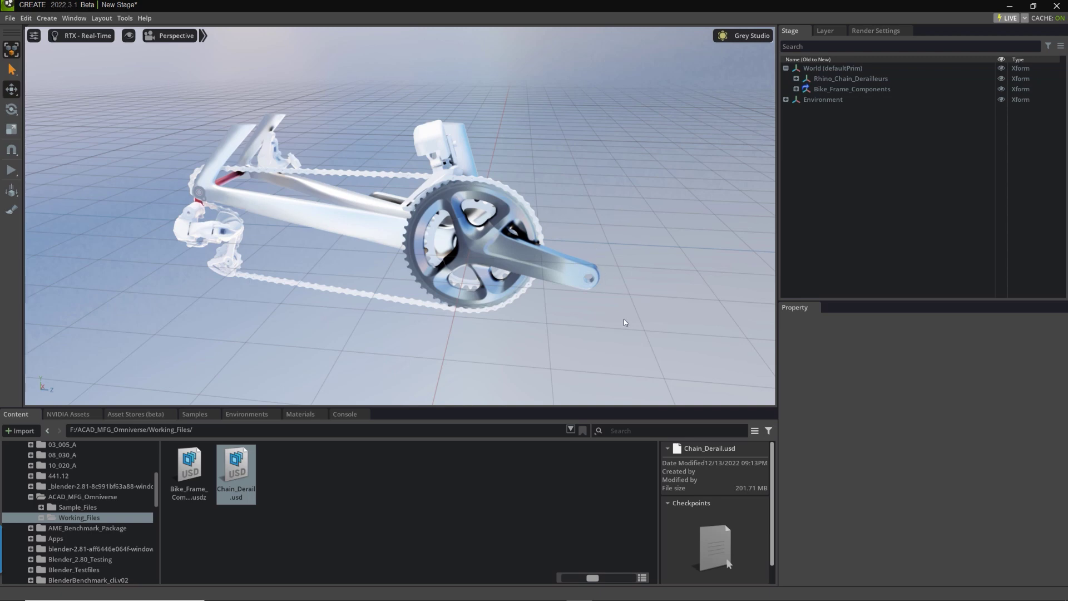
key(alt+Tab)
key(alt+Tab)
key(alt+Tab)
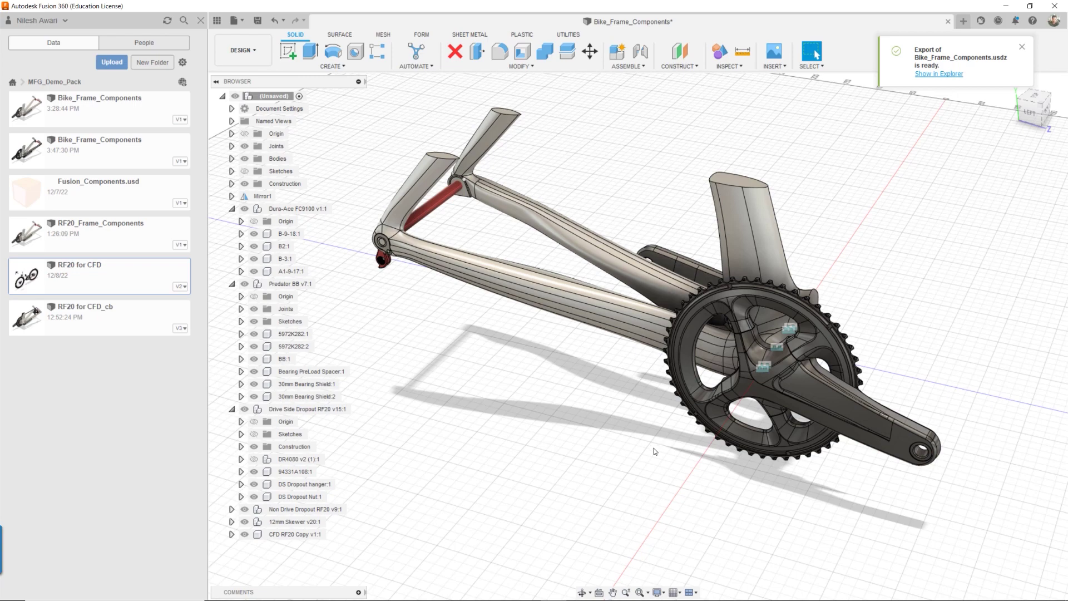
- Dismiss the export-ready notice and orbit the Fusion bike frame to a side-on view
click(1023, 48)
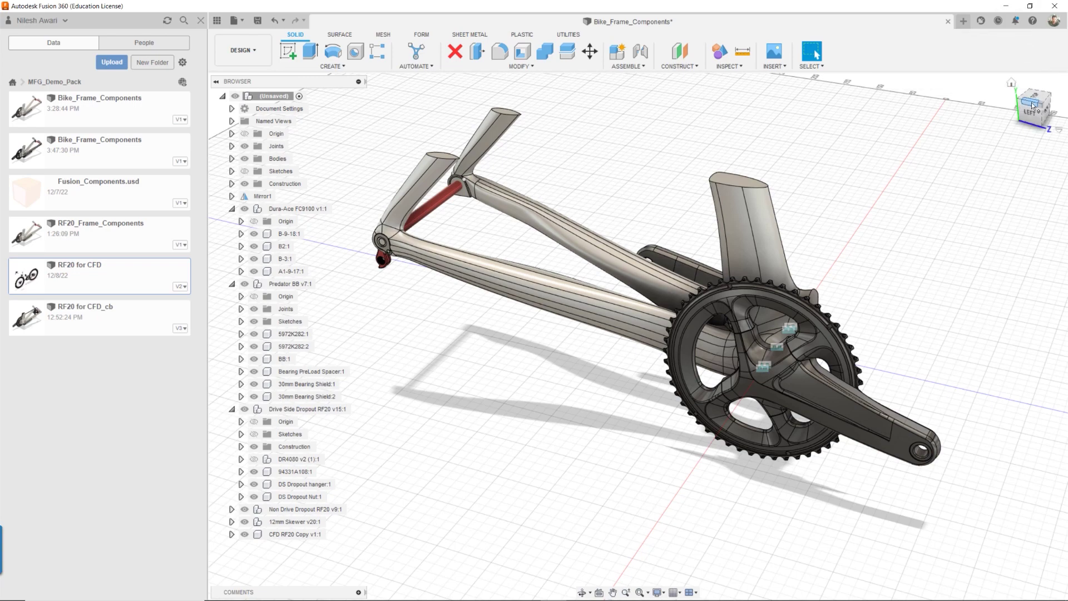
mouse_move(1018, 100)
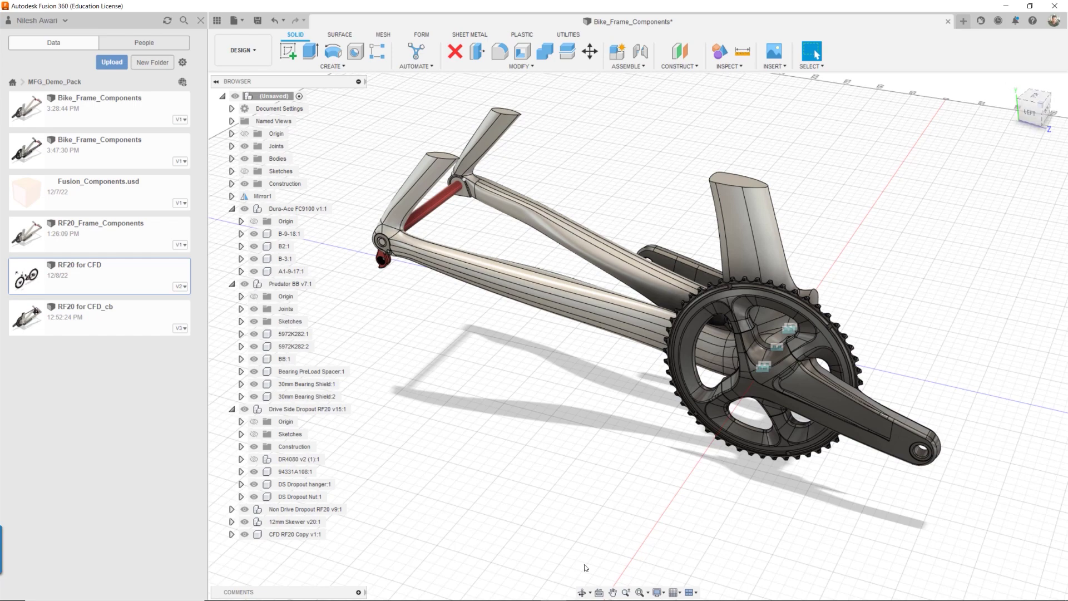
click(581, 592)
mouse_move(590, 489)
mouse_down()
mouse_move(591, 455)
mouse_move(592, 479)
mouse_move(578, 477)
mouse_up()
- Glance at the combined frame-and-chain stage in Omniverse Create, then bring up Rhinoceros 7
key(alt+Tab)
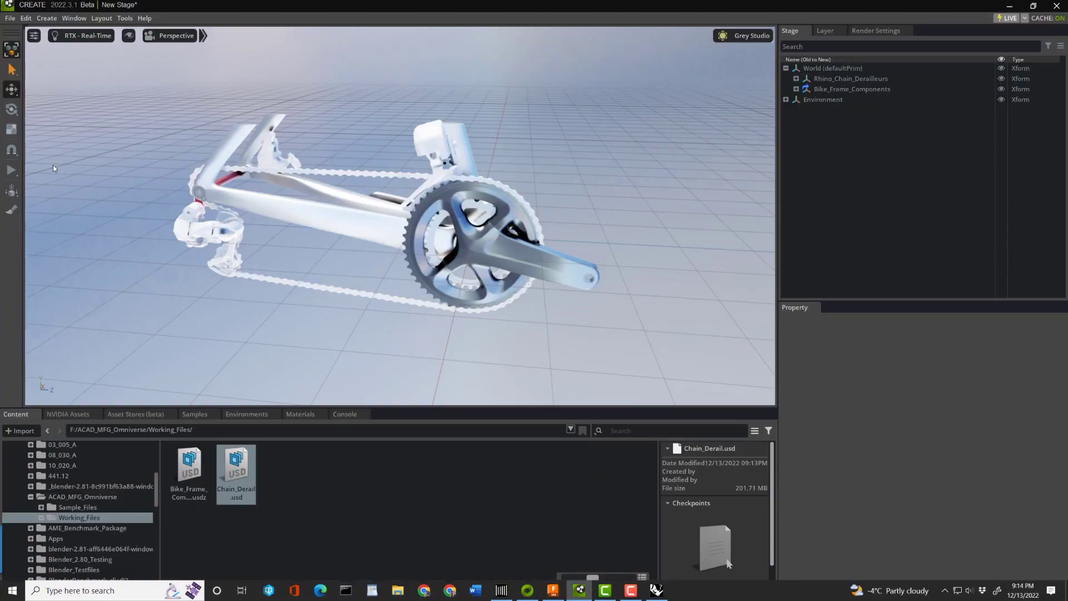
key(alt+Tab)
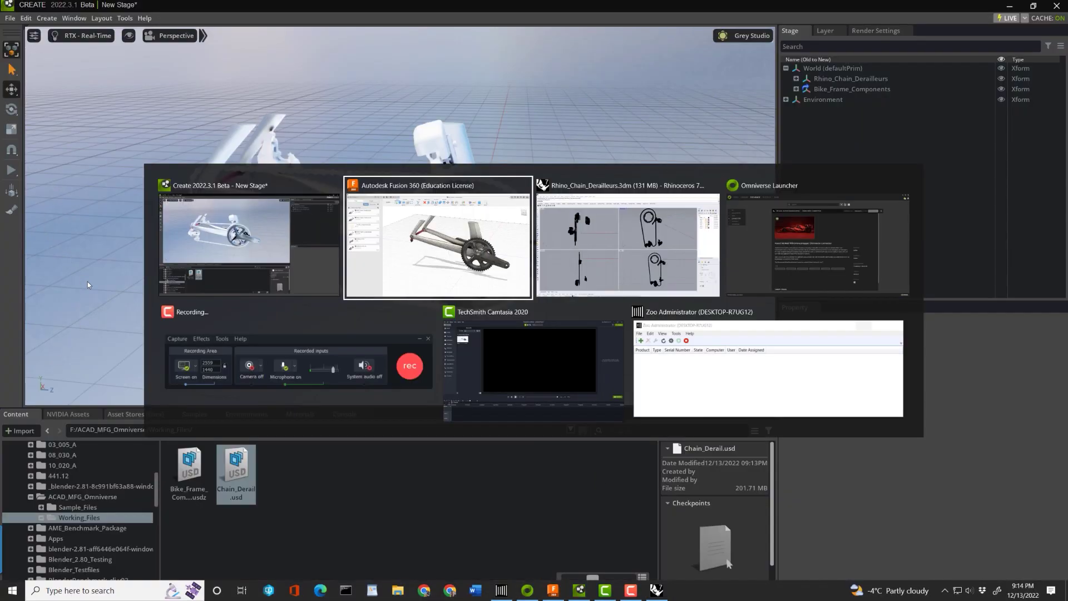
key(alt+Tab)
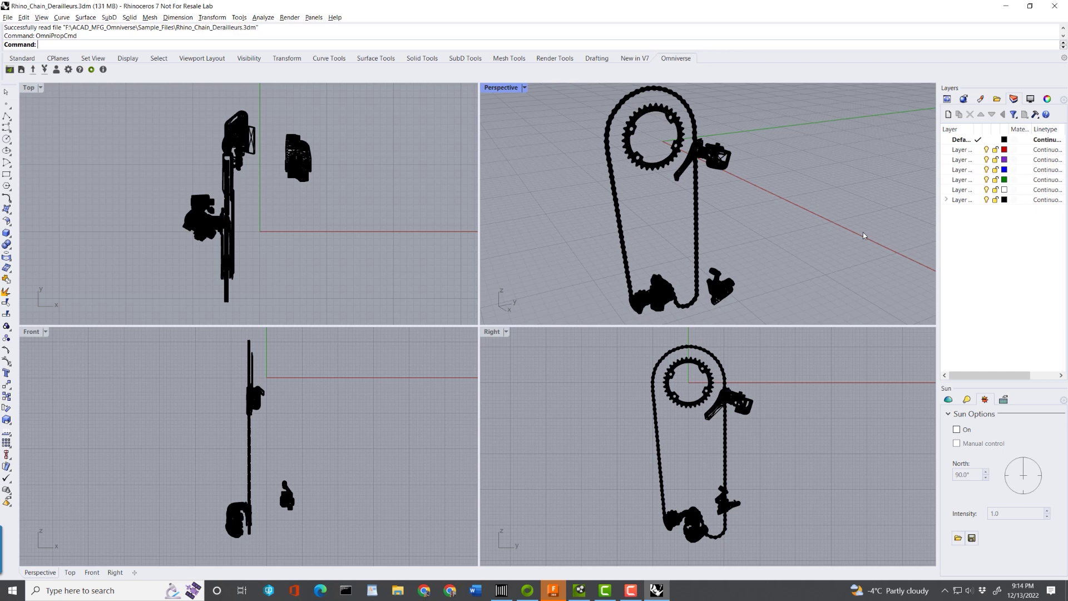
- Leave Rhino's four-view chain model and return to Omniverse Create
key(alt+Tab)
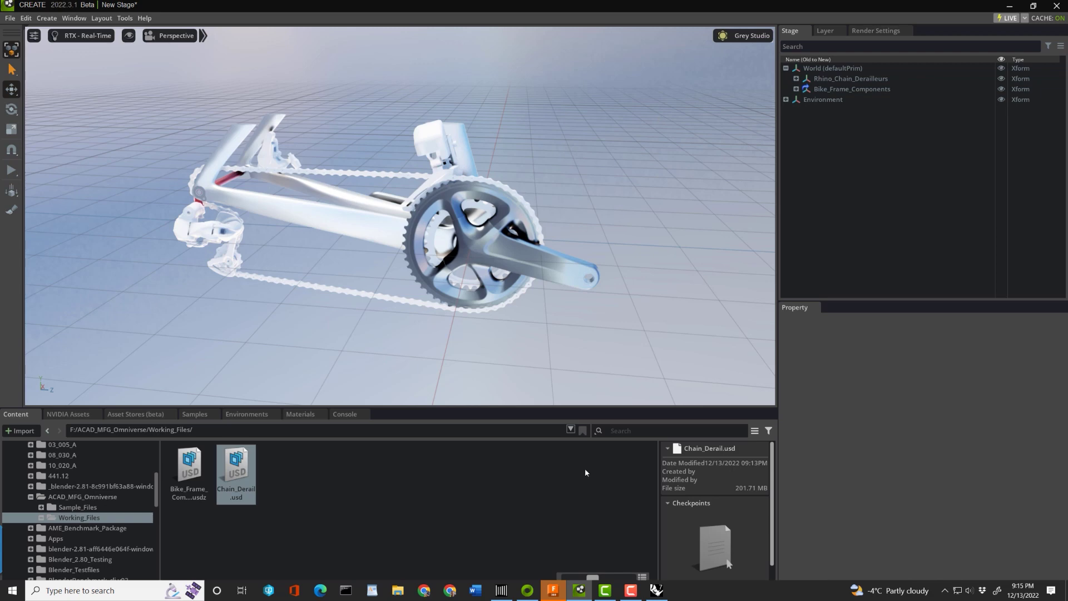
click(568, 513)
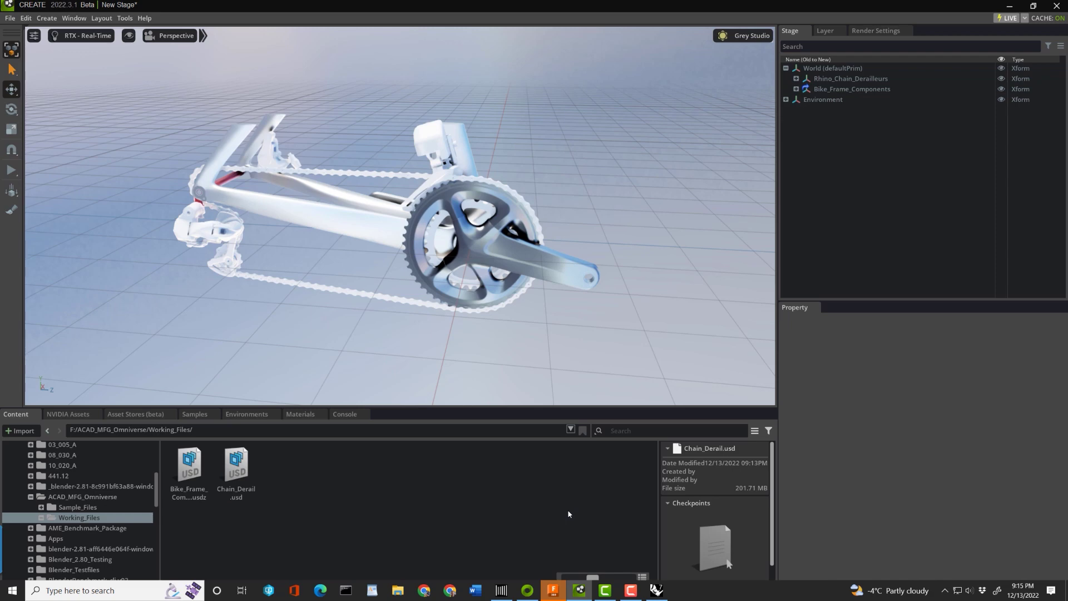